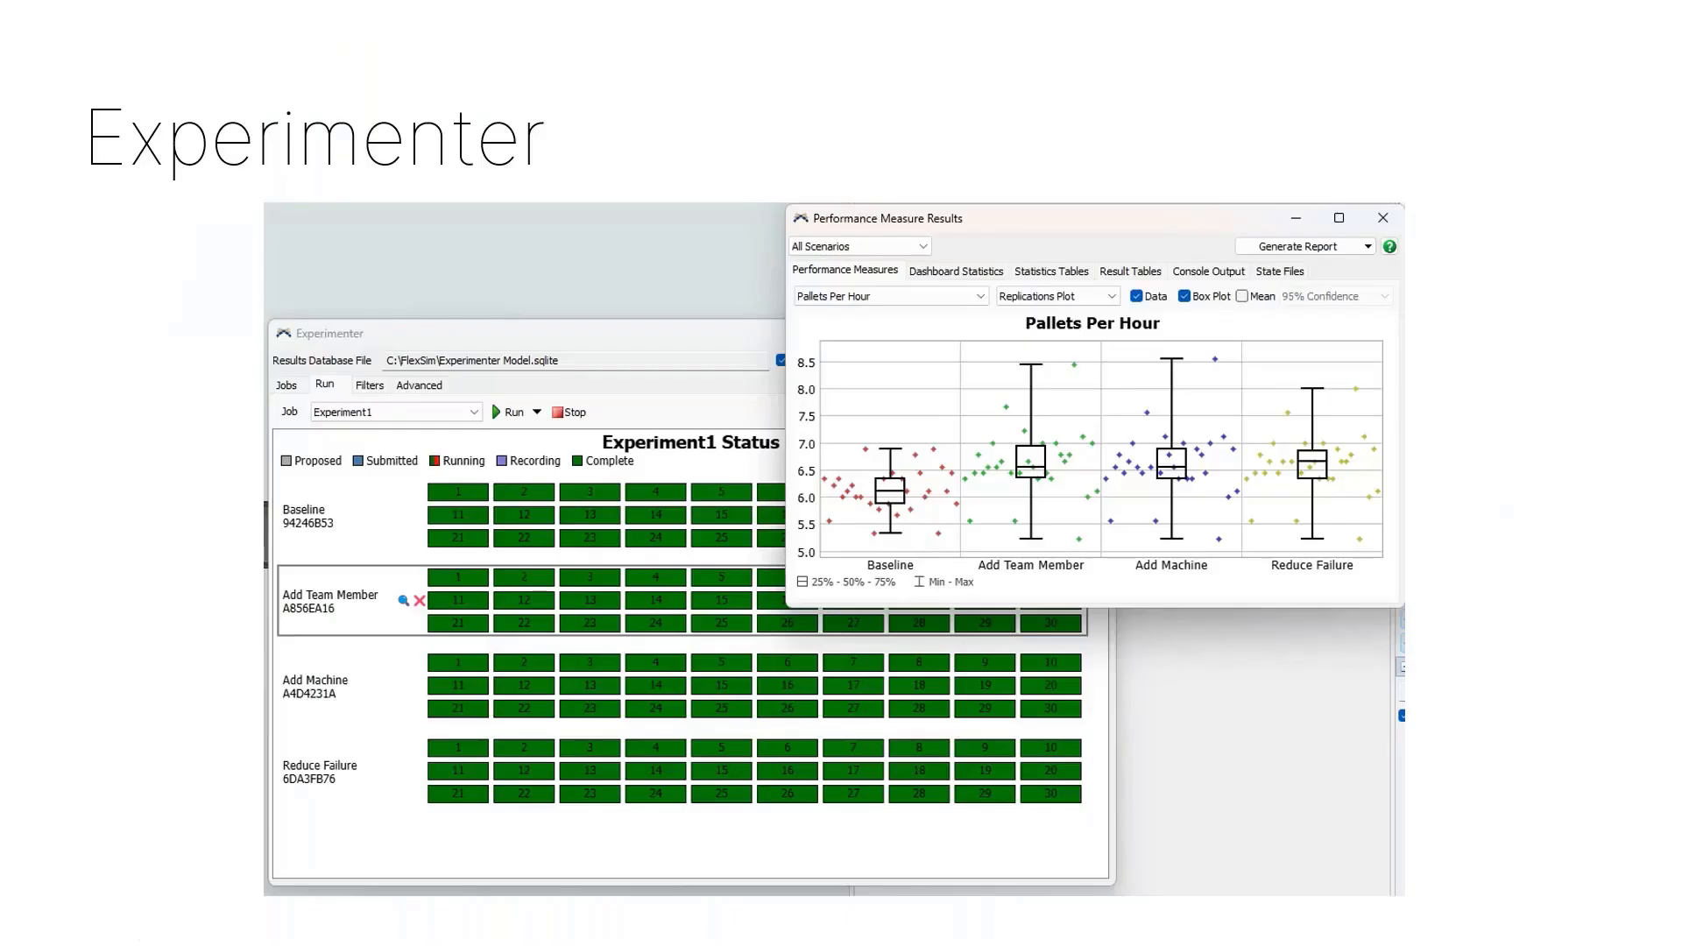
Switch to FlexSim and open Experimenter Model.fsm from the Webinar folder without saving the current model.
{"action": "key", "text": "alt+Tab"}
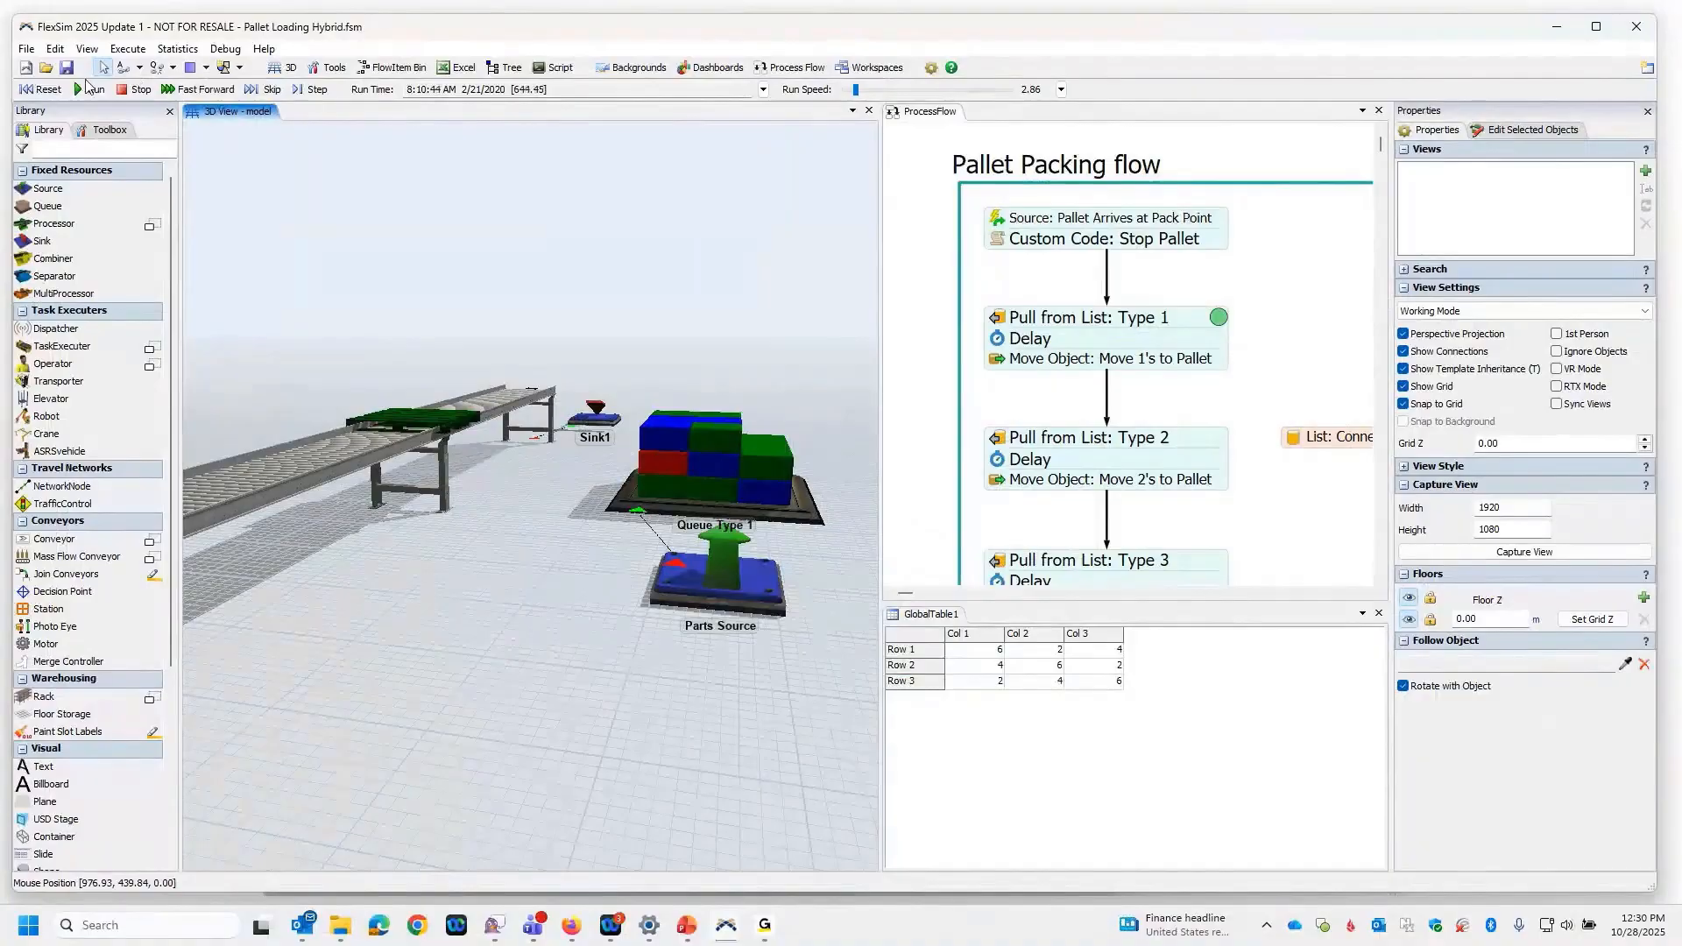
{"action": "left_click", "coordinate": [46, 69]}
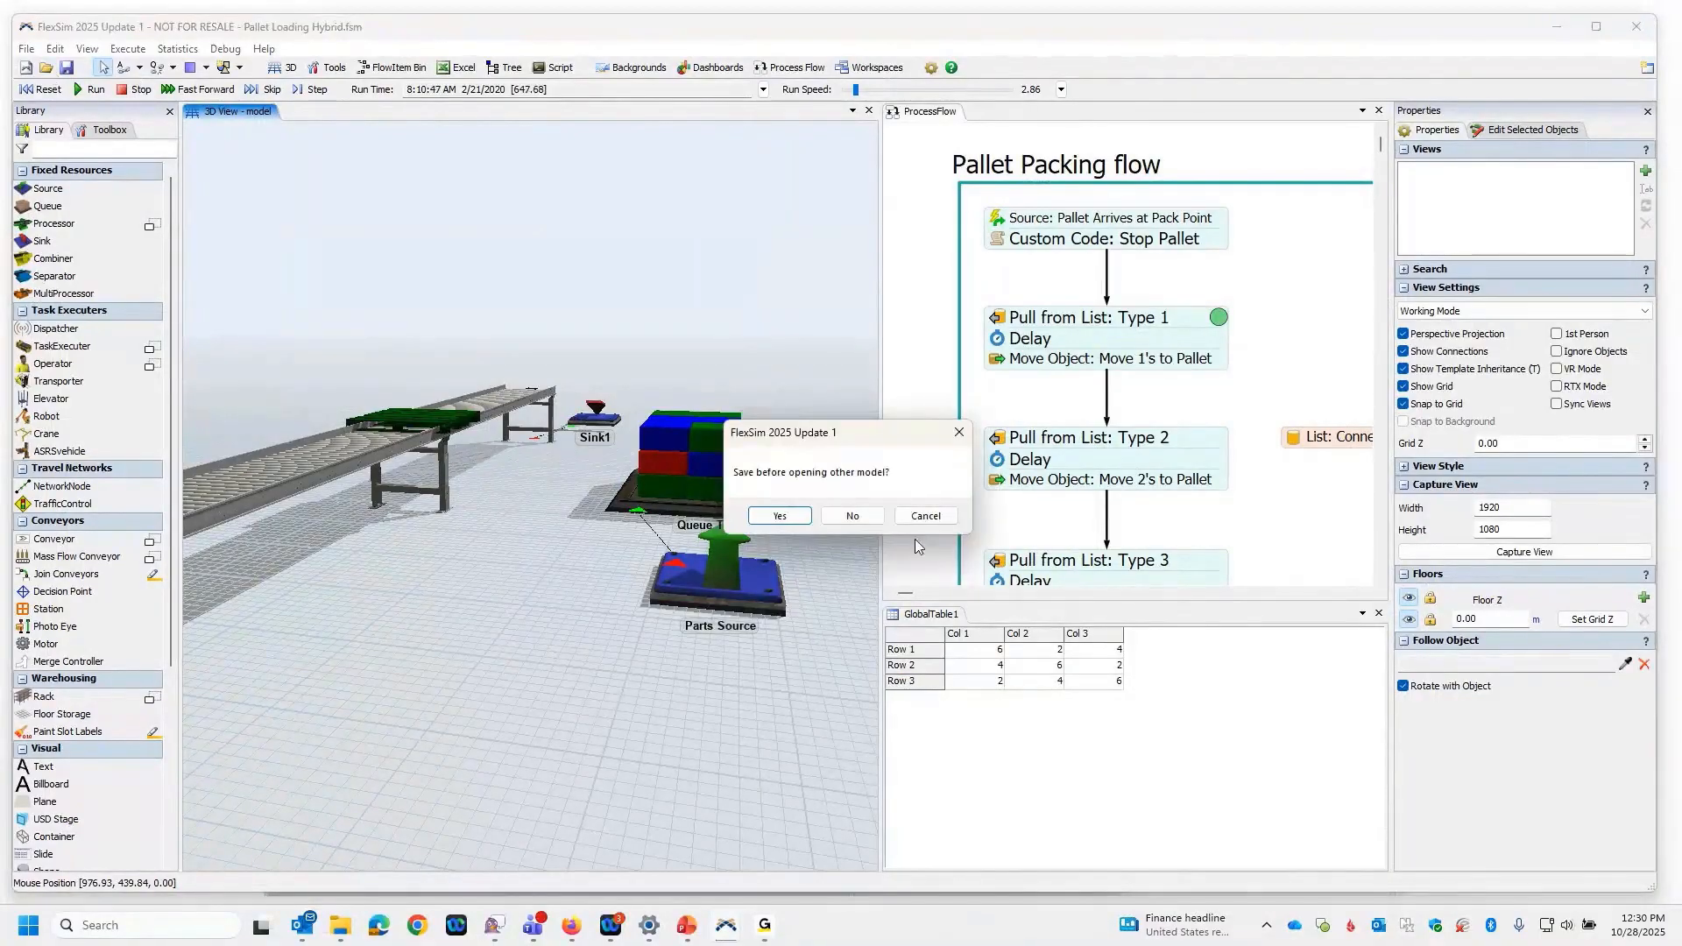
{"action": "left_click", "coordinate": [850, 515]}
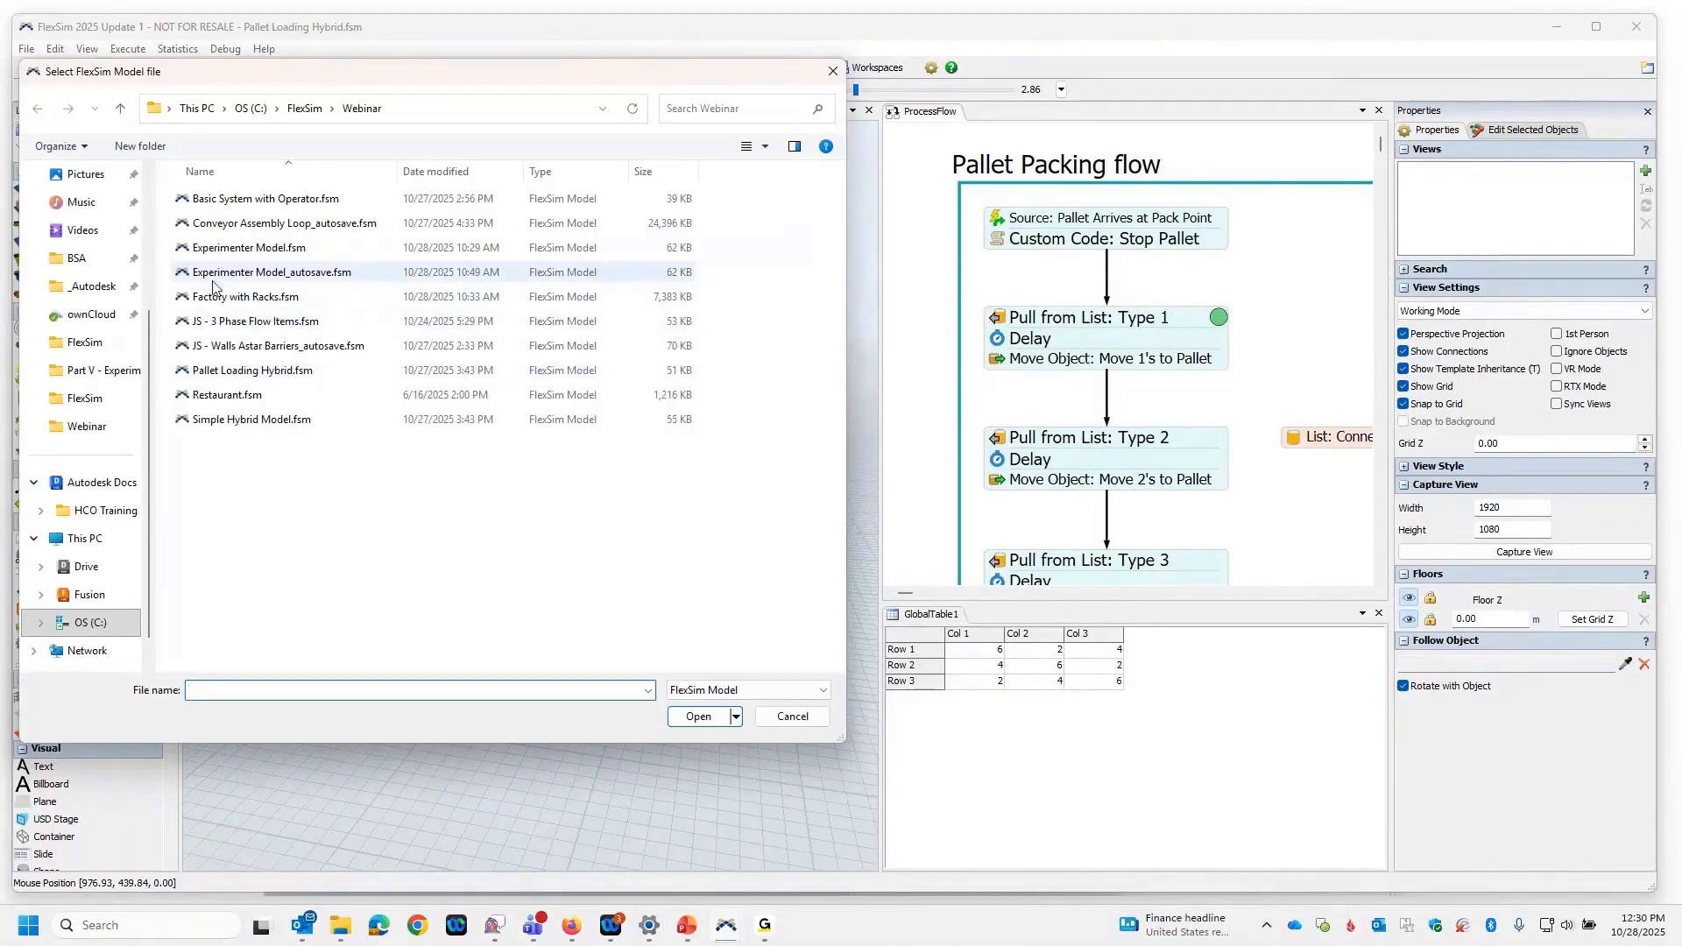
{"action": "left_click", "coordinate": [223, 248]}
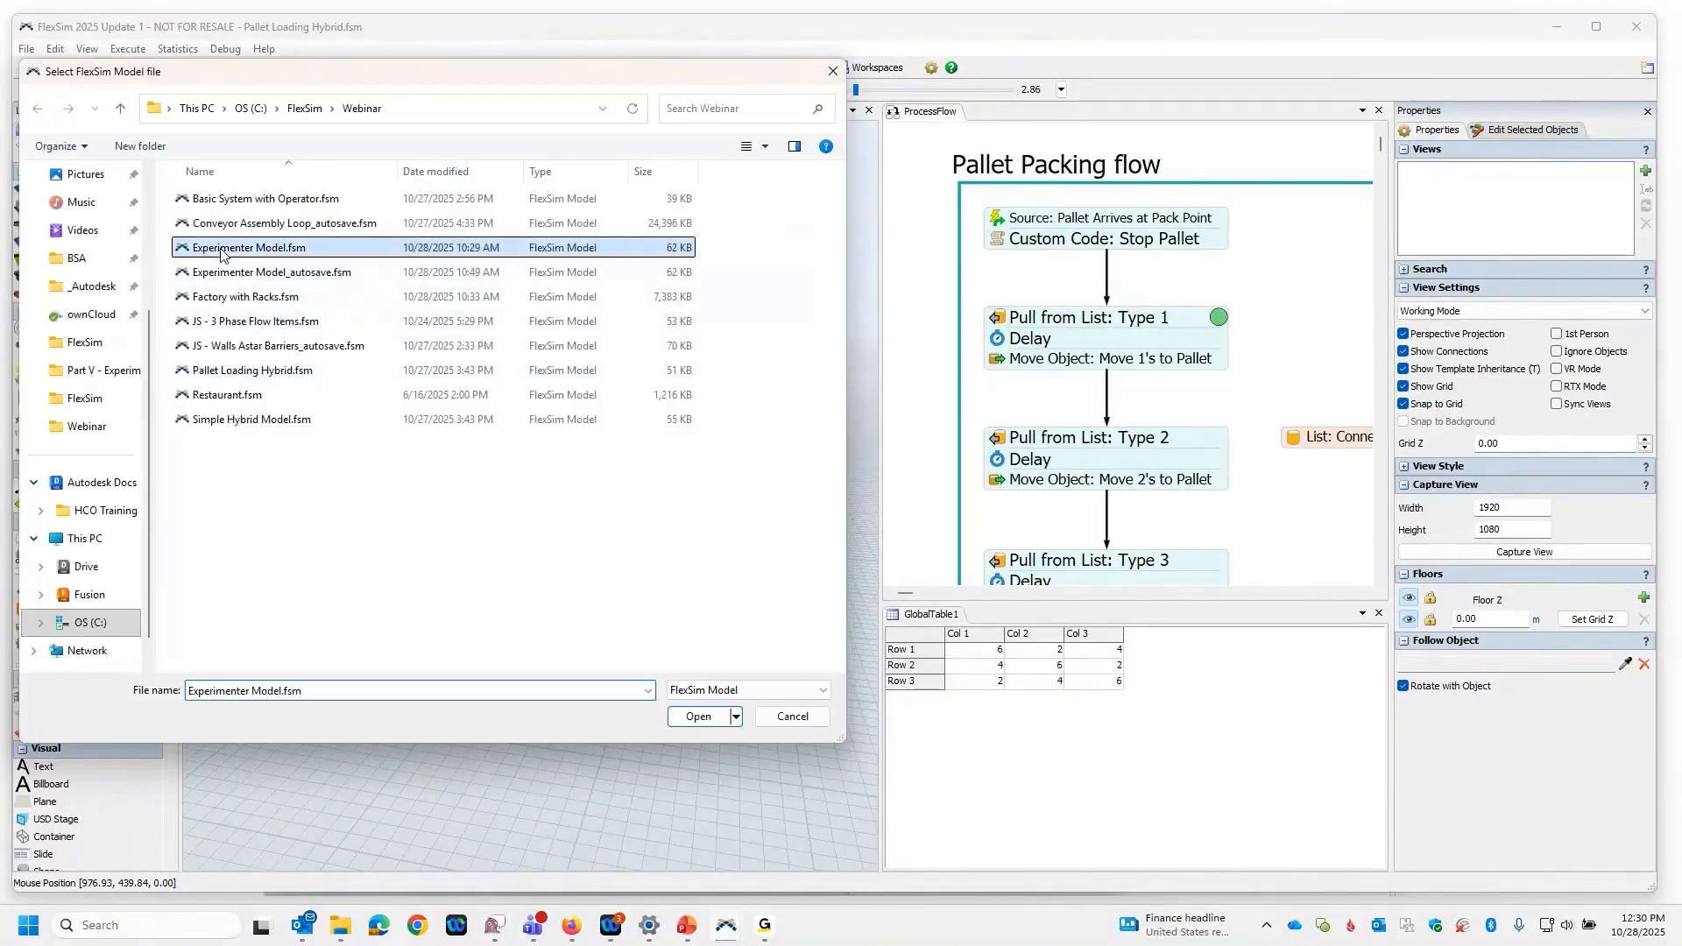
{"action": "left_click", "coordinate": [698, 718]}
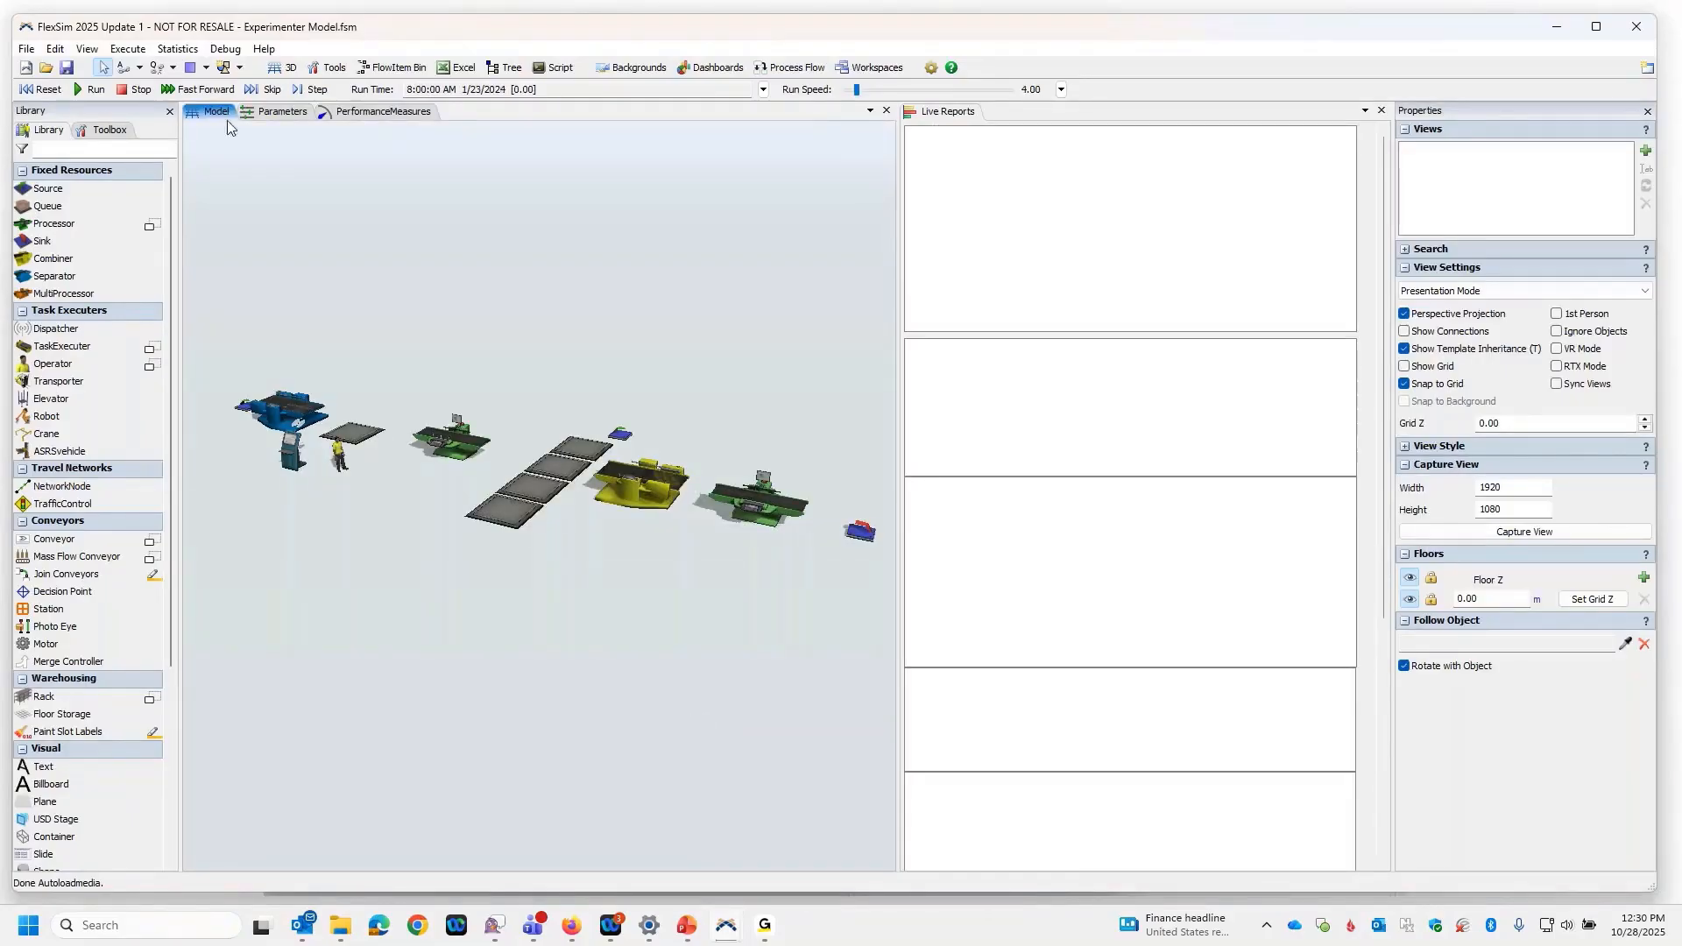
Run the simulation, raise the run speed to 342 to fill the live reports, and slow it to 53.14.
{"action": "left_click", "coordinate": [81, 91]}
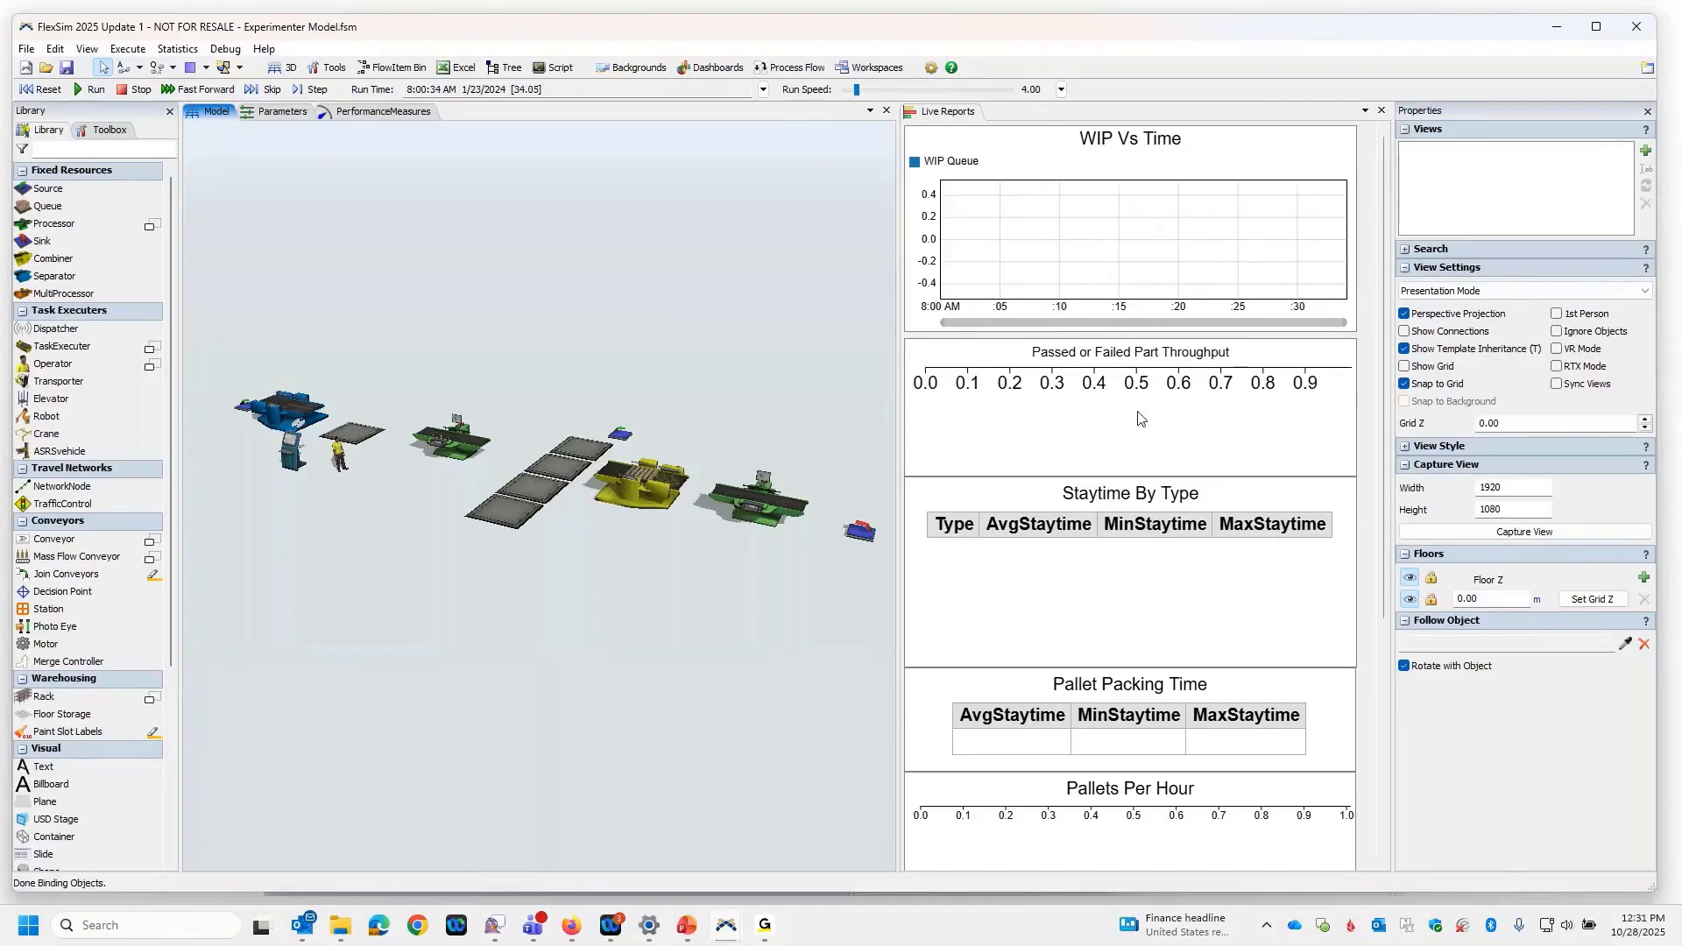
{"action": "left_click_drag", "start_coordinate": [858, 89], "coordinate": [869, 89]}
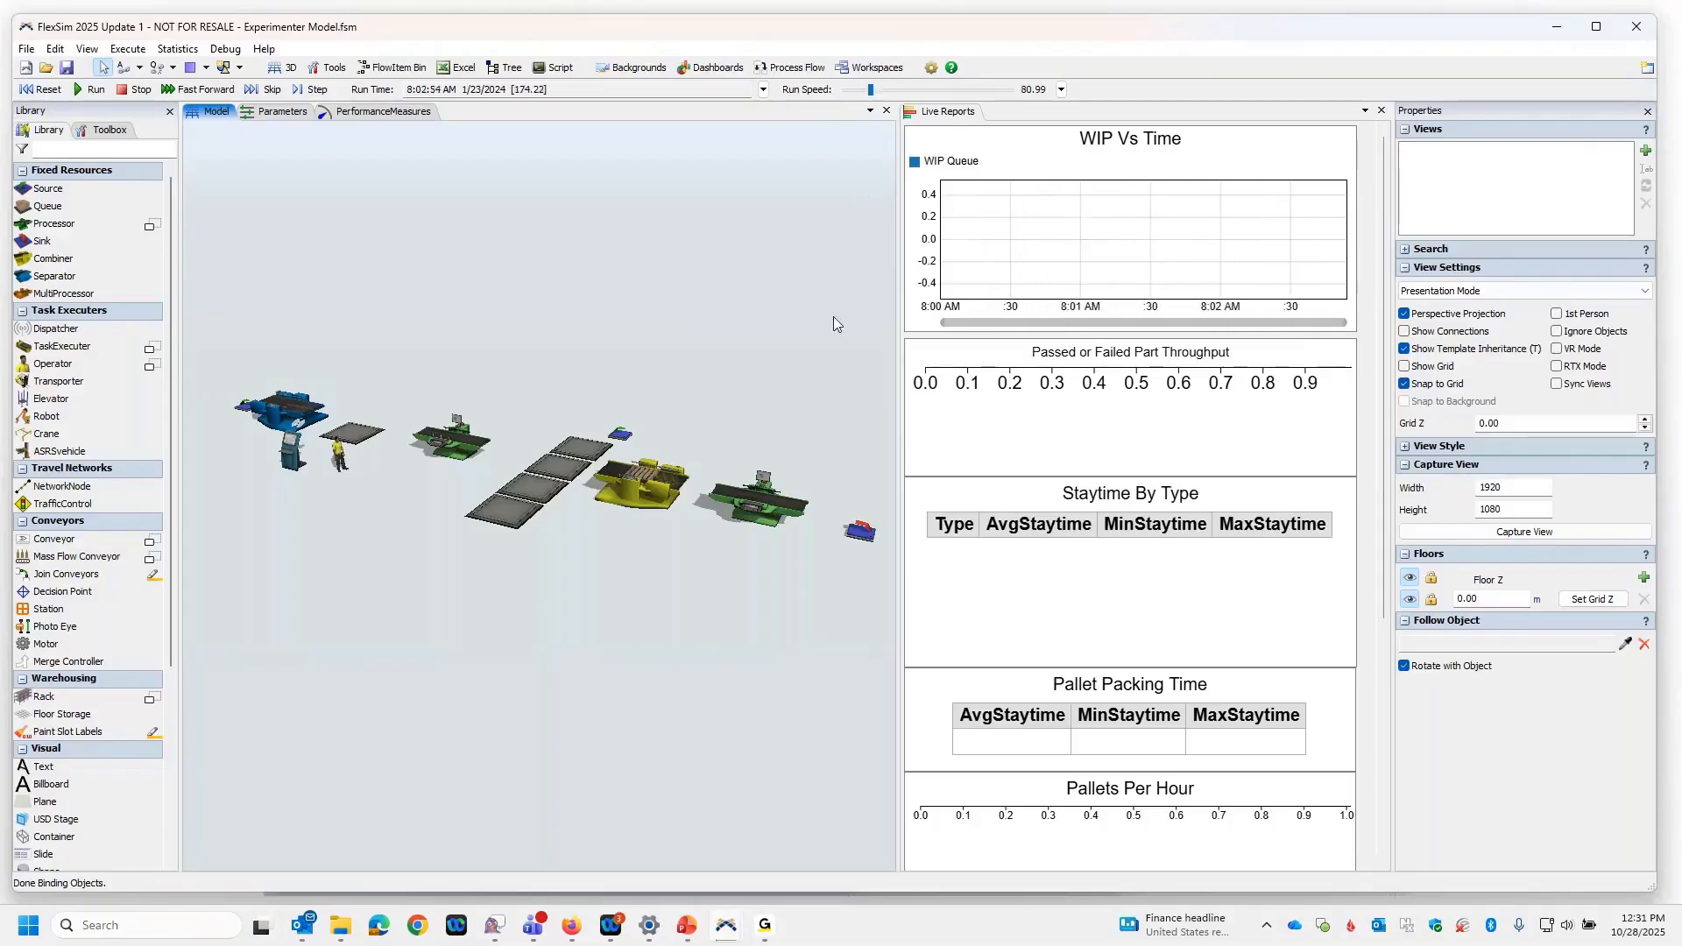
{"action": "left_click_drag", "start_coordinate": [872, 90], "coordinate": [883, 89]}
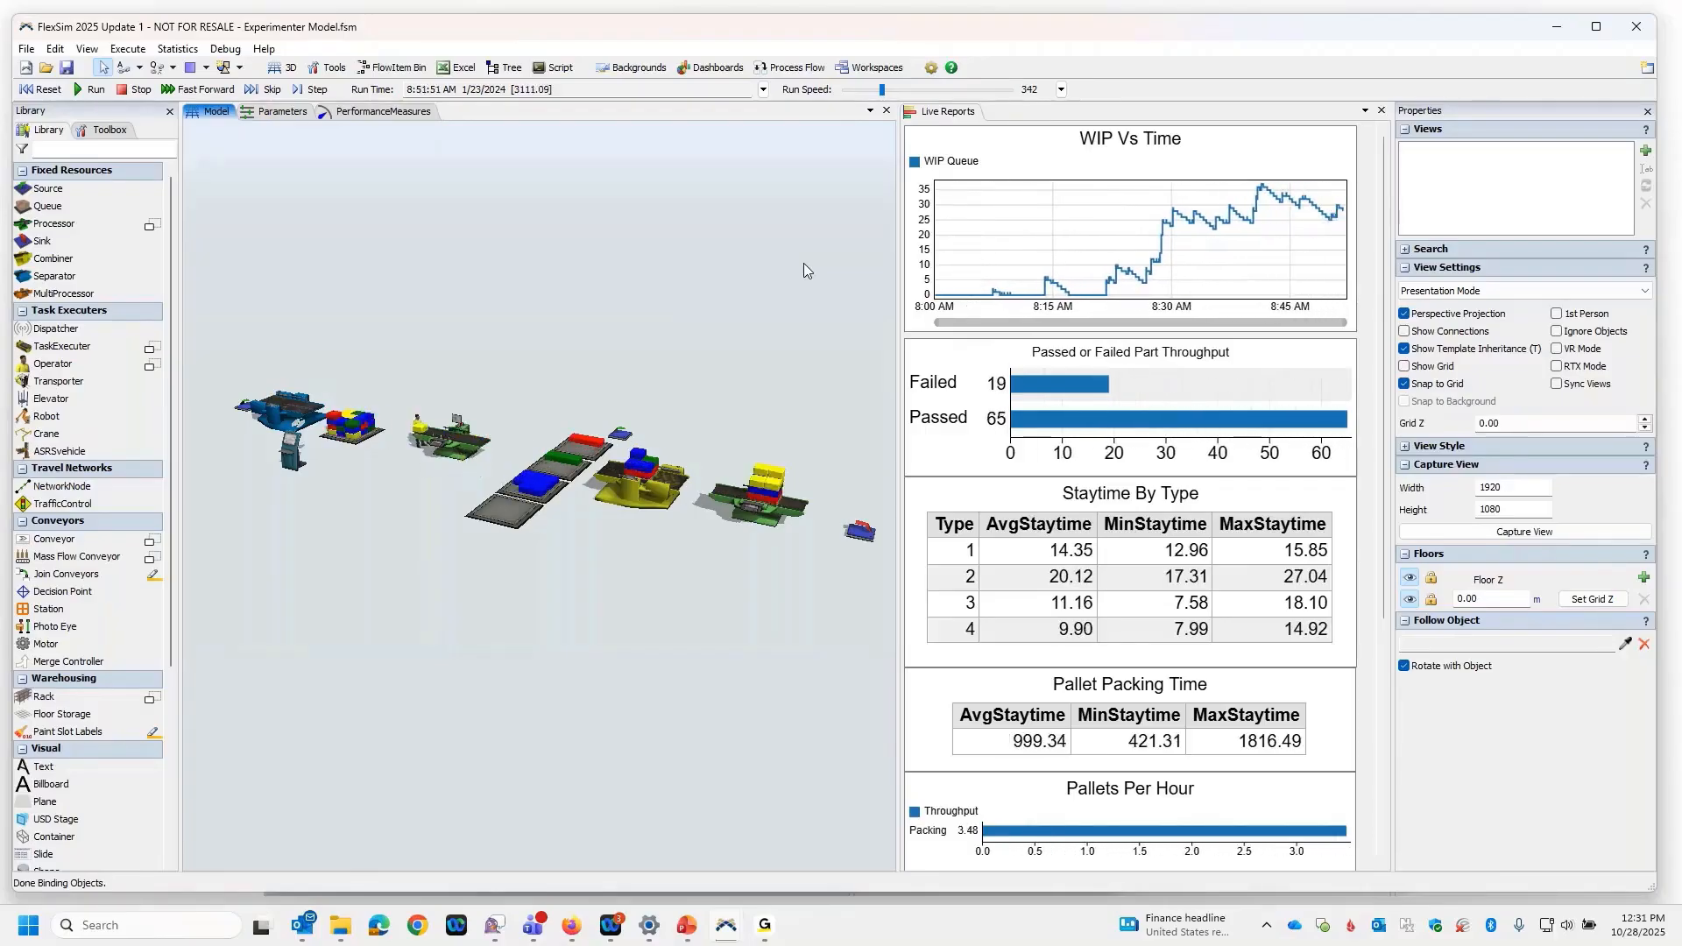
{"action": "scroll", "coordinate": [385, 438], "scroll_direction": "up", "scroll_amount": 4}
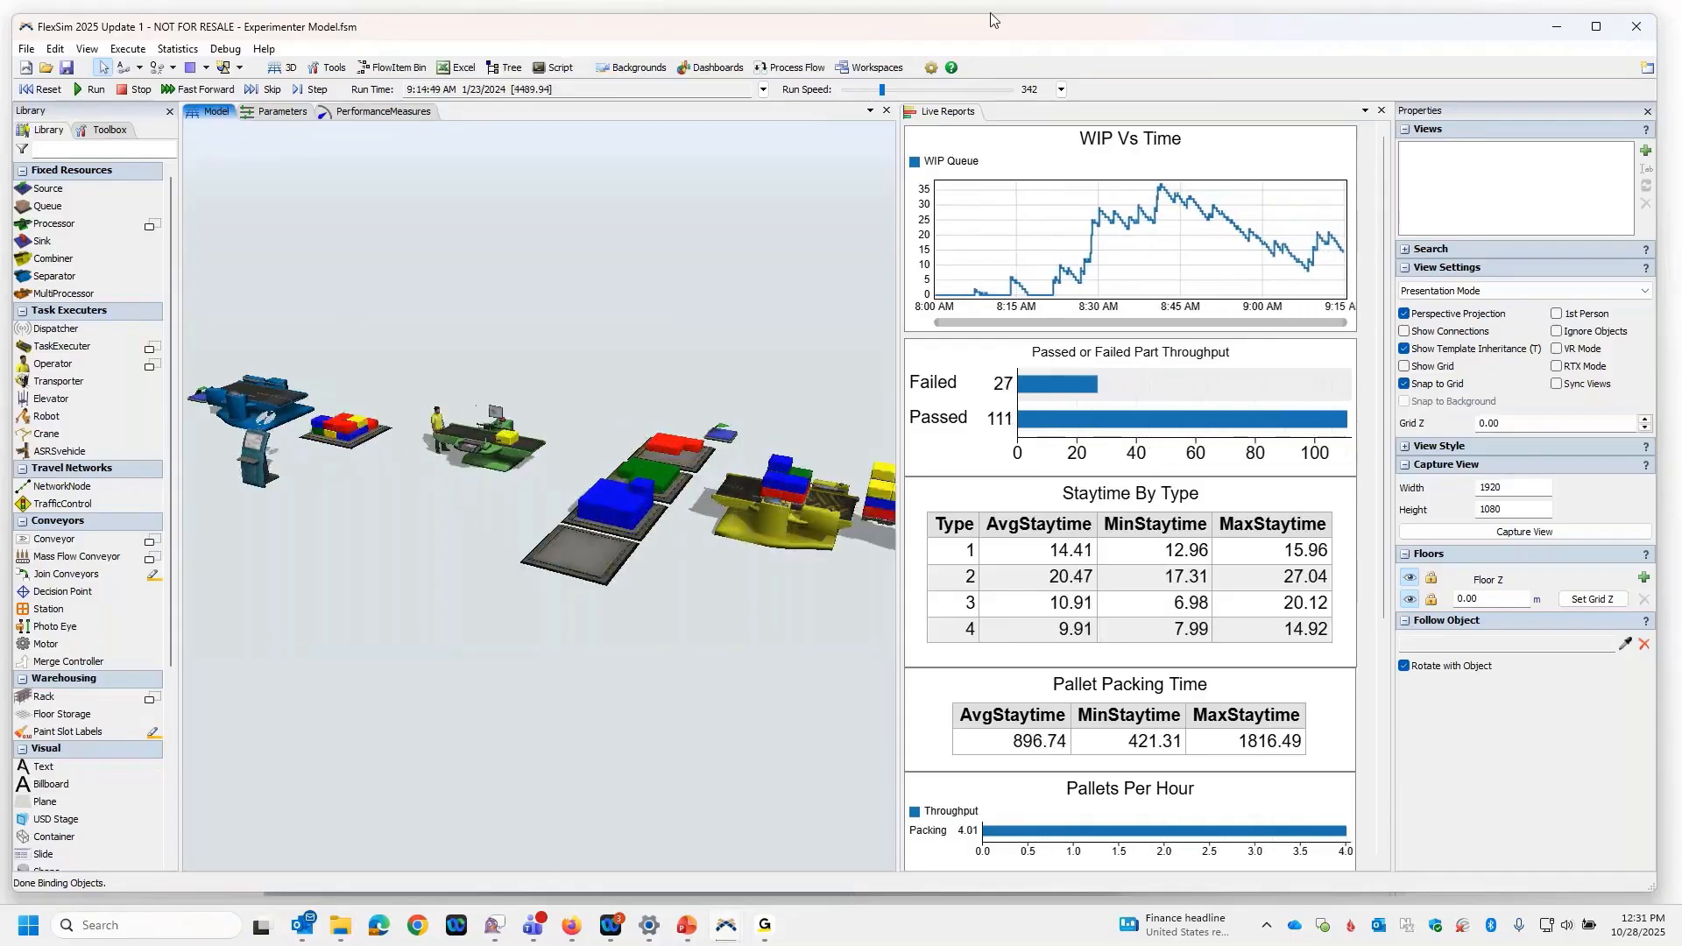
{"action": "left_click_drag", "start_coordinate": [881, 90], "coordinate": [868, 89]}
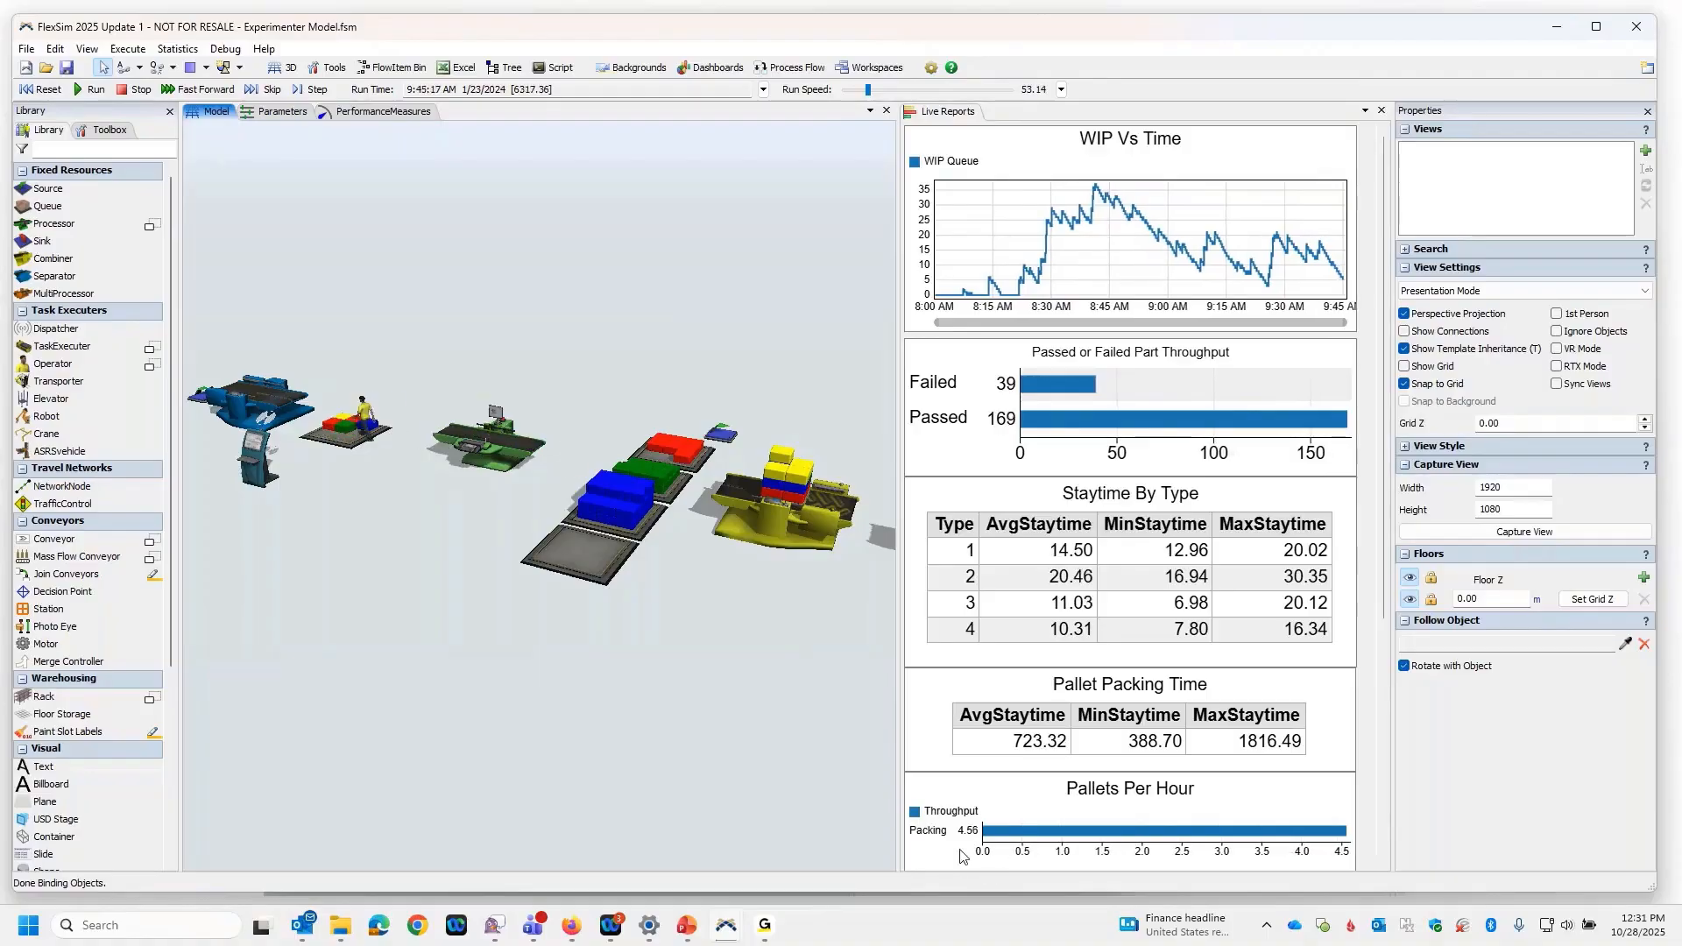
{"action": "mouse_move", "coordinate": [1059, 837]}
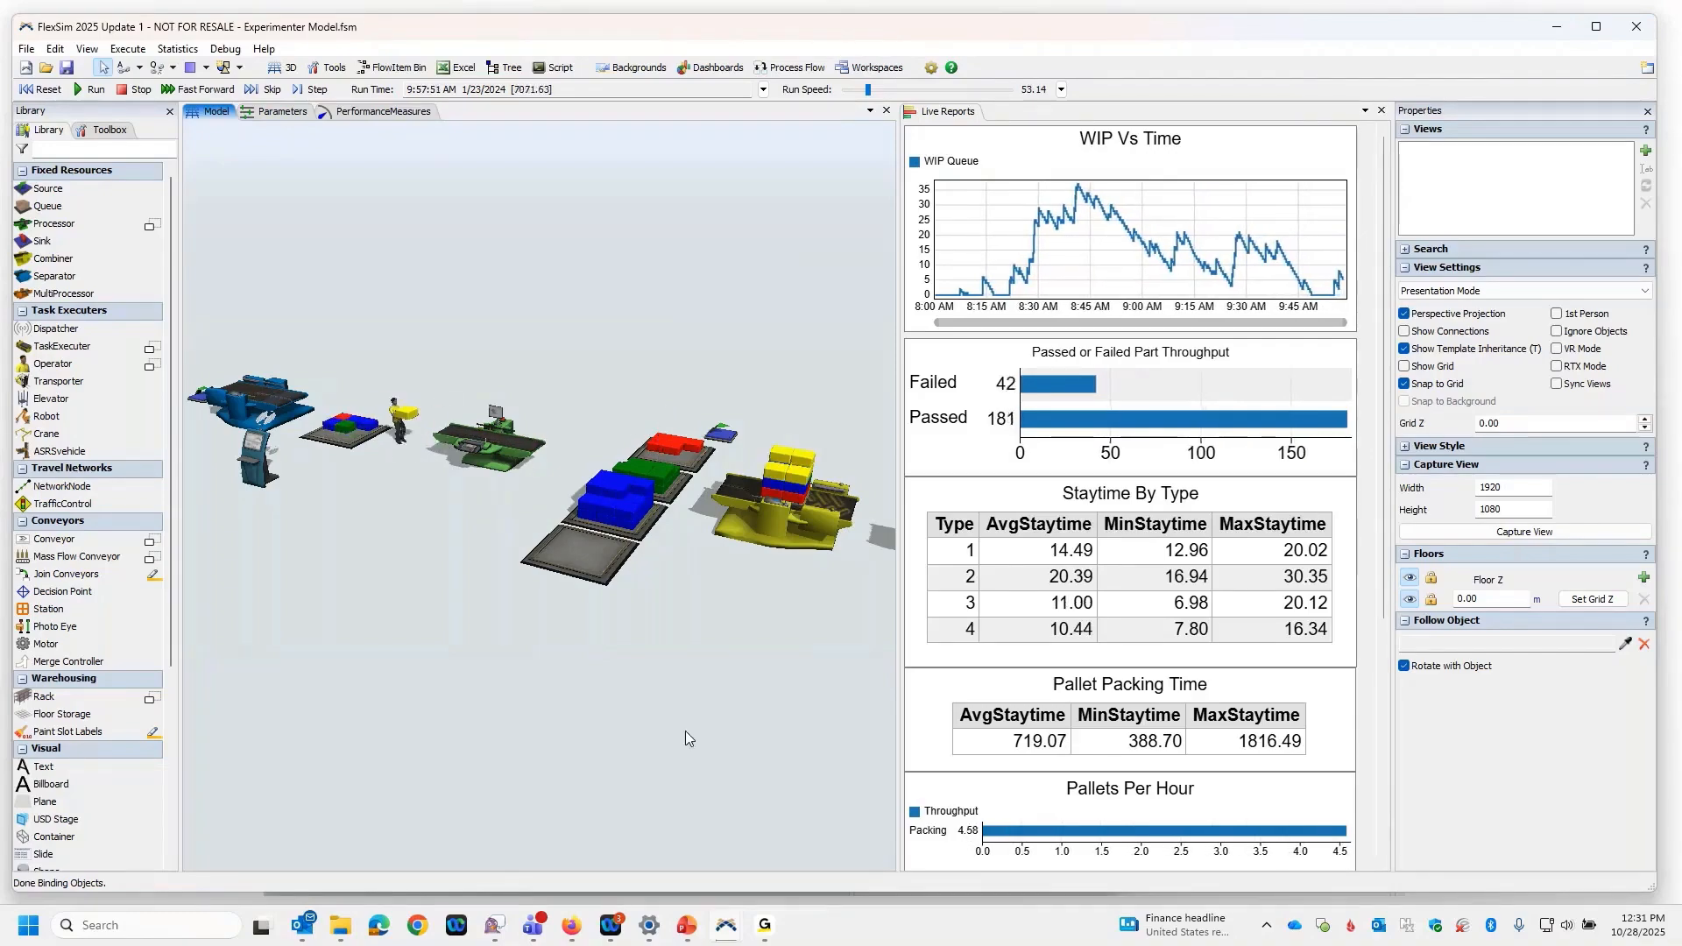
Review the model's parameters and performance measures, stop the simulation run, and return to the 3D model.
{"action": "left_click", "coordinate": [275, 113]}
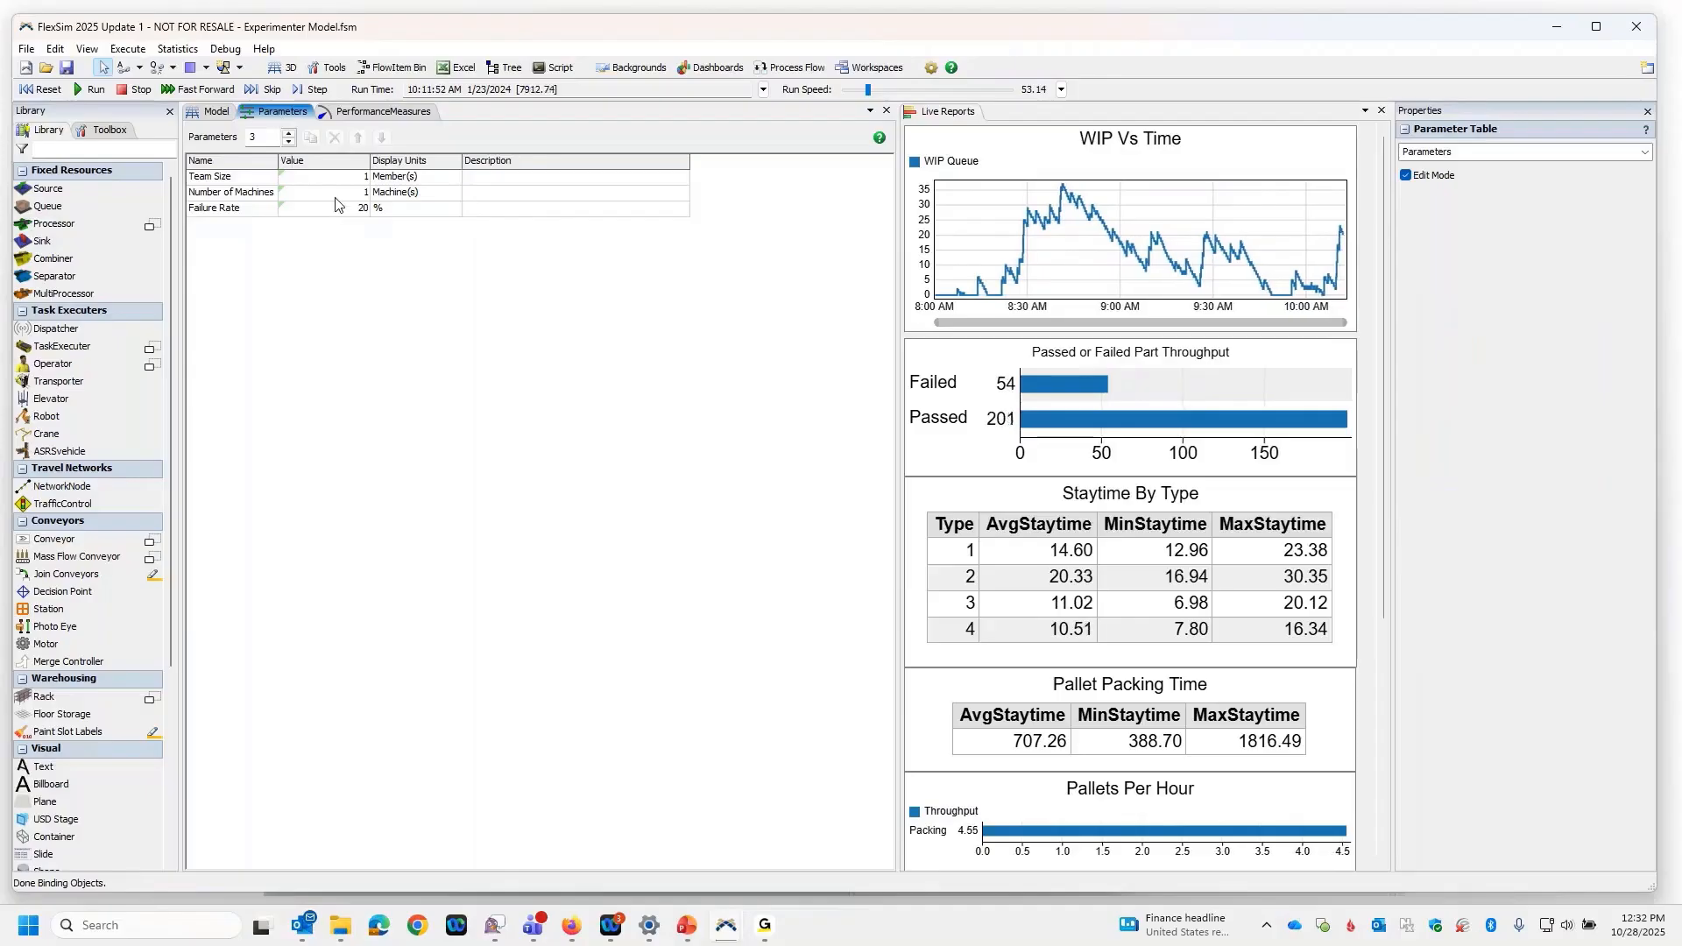
{"action": "left_click", "coordinate": [347, 113]}
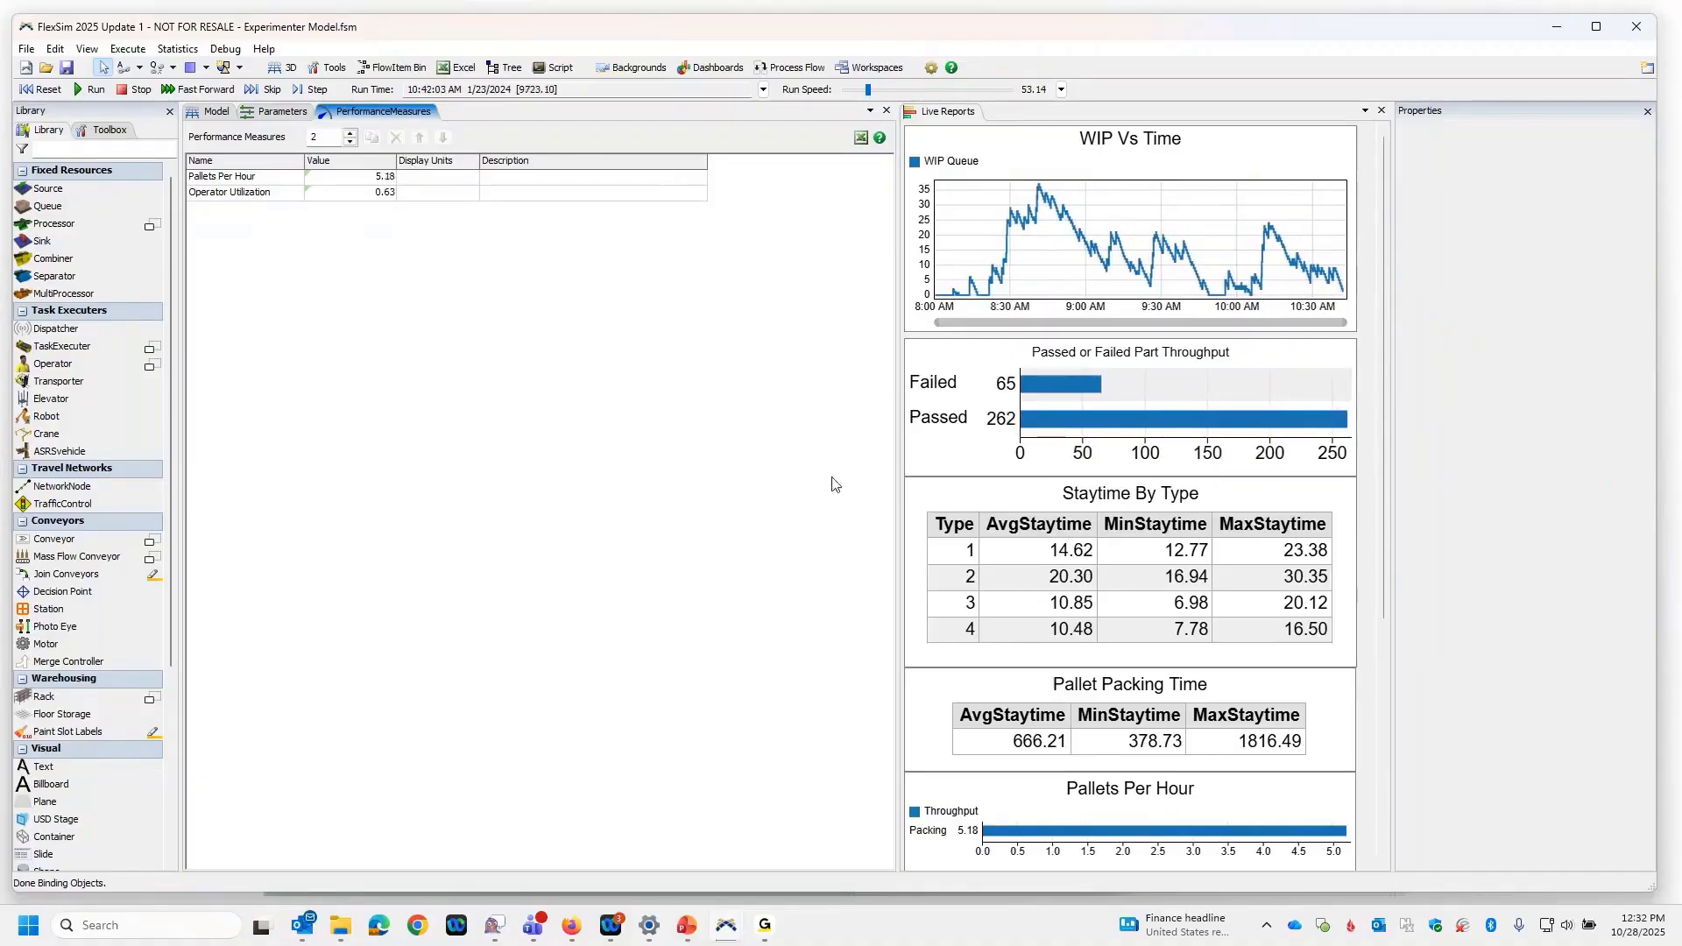
{"action": "left_click", "coordinate": [135, 91]}
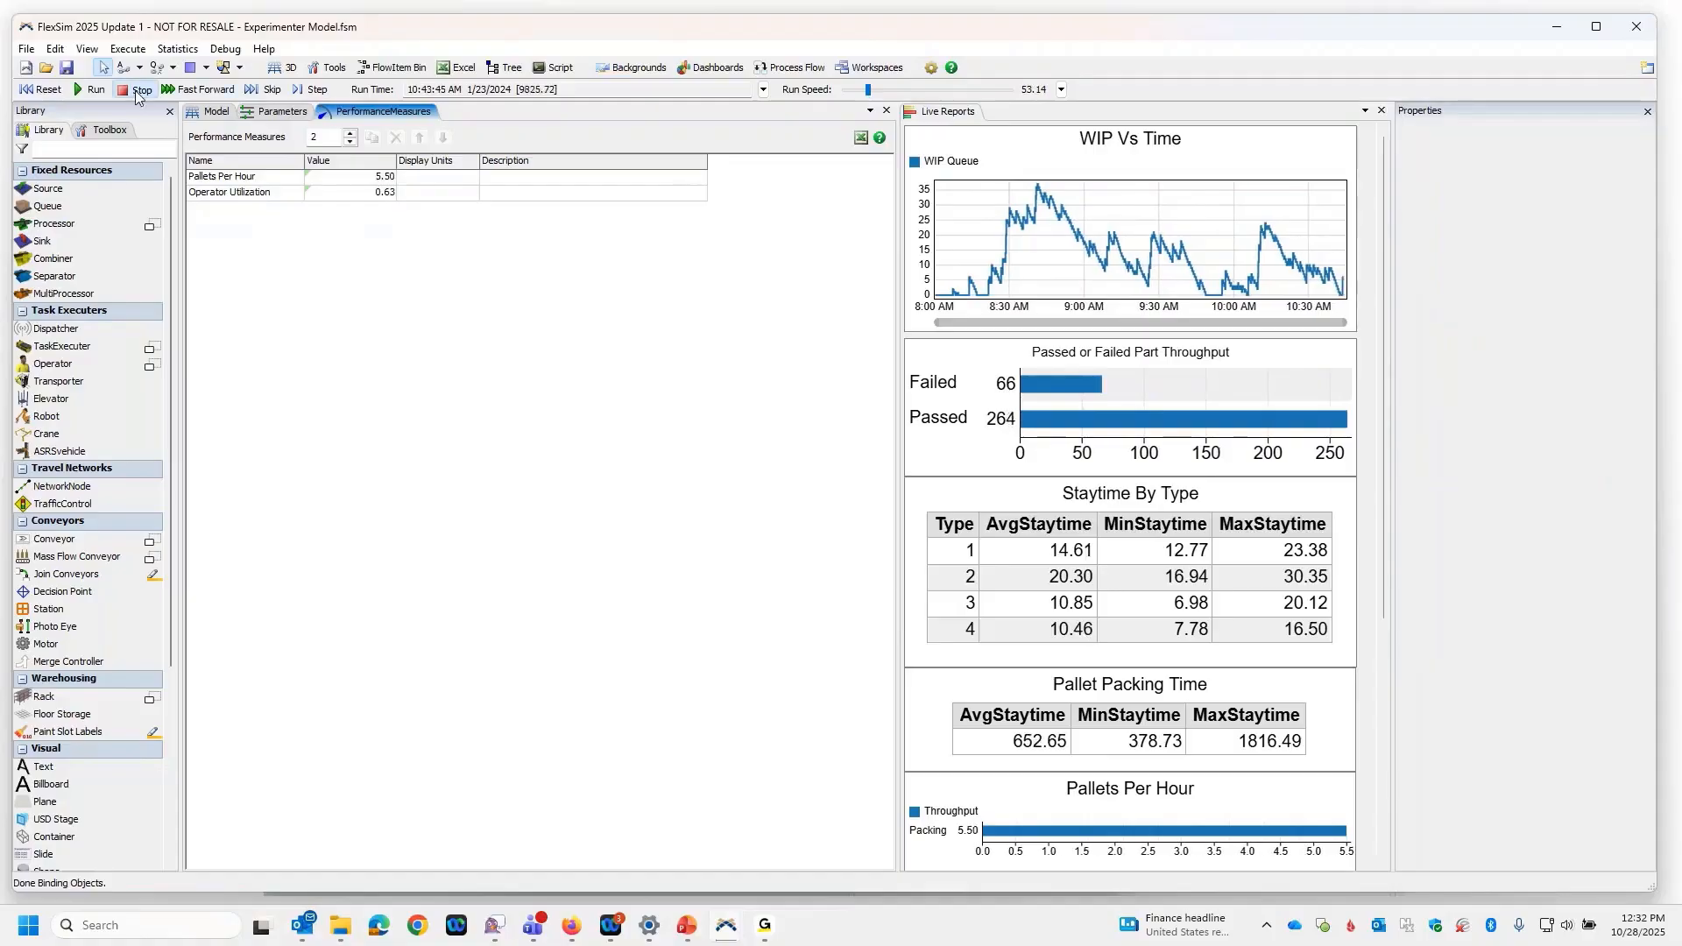
{"action": "left_click", "coordinate": [215, 113]}
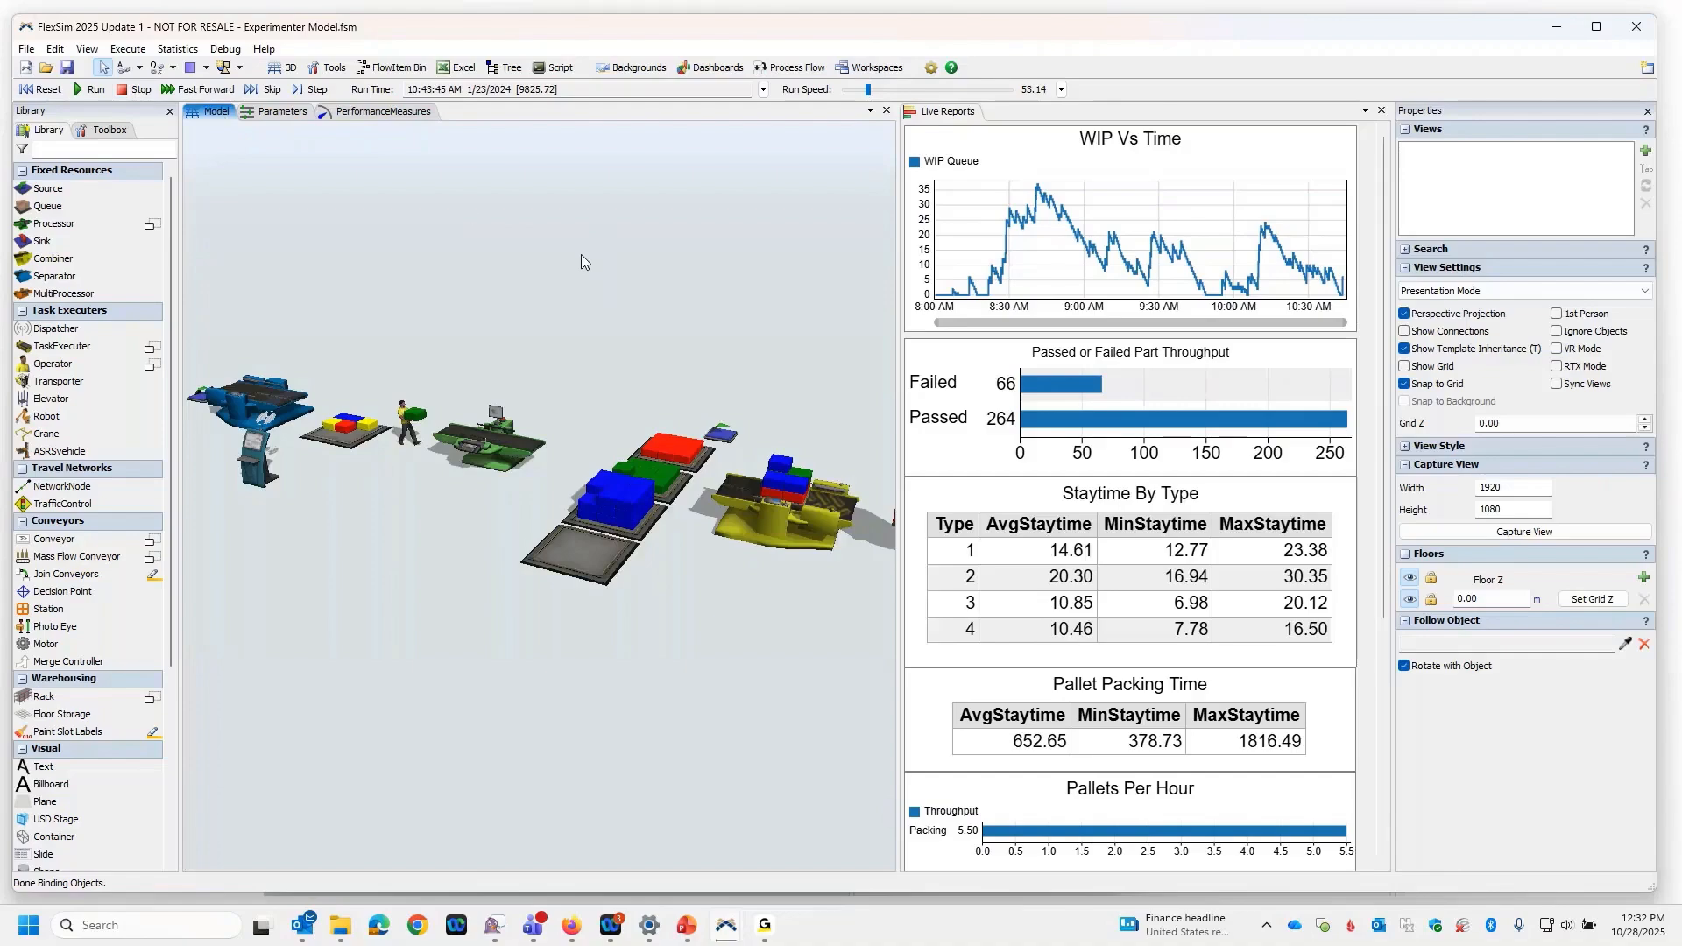
Open the Experimenter and expand the Parameters group of Experiment1 to show its individual parameters.
{"action": "left_click", "coordinate": [181, 50]}
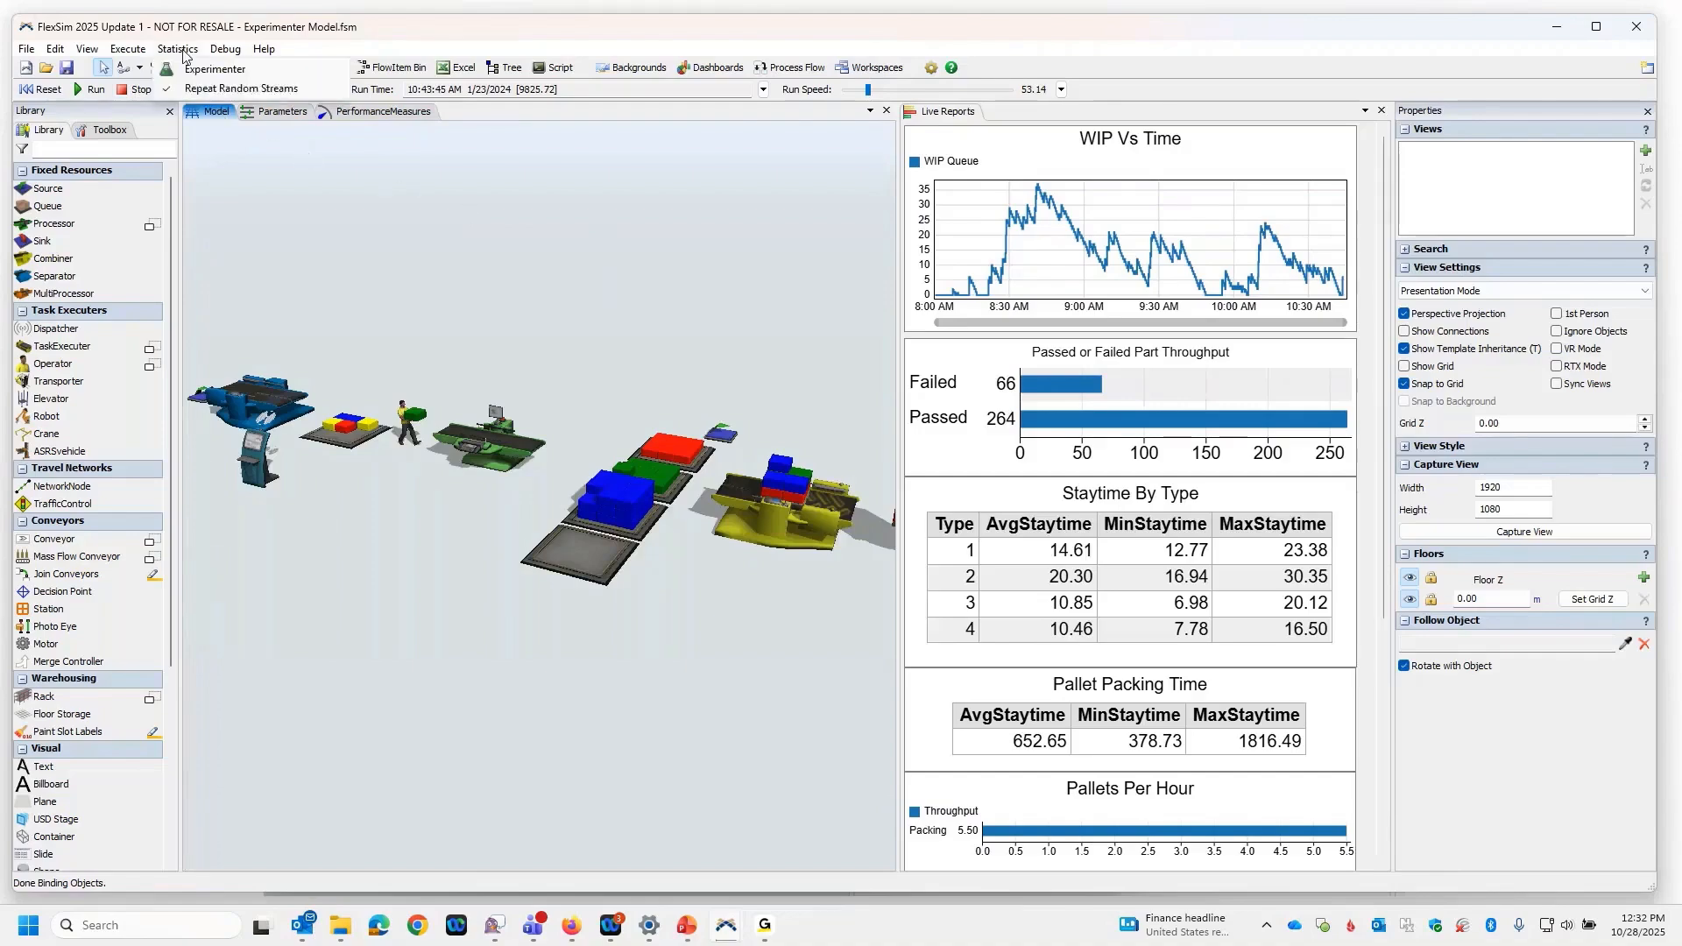
{"action": "left_click", "coordinate": [237, 72]}
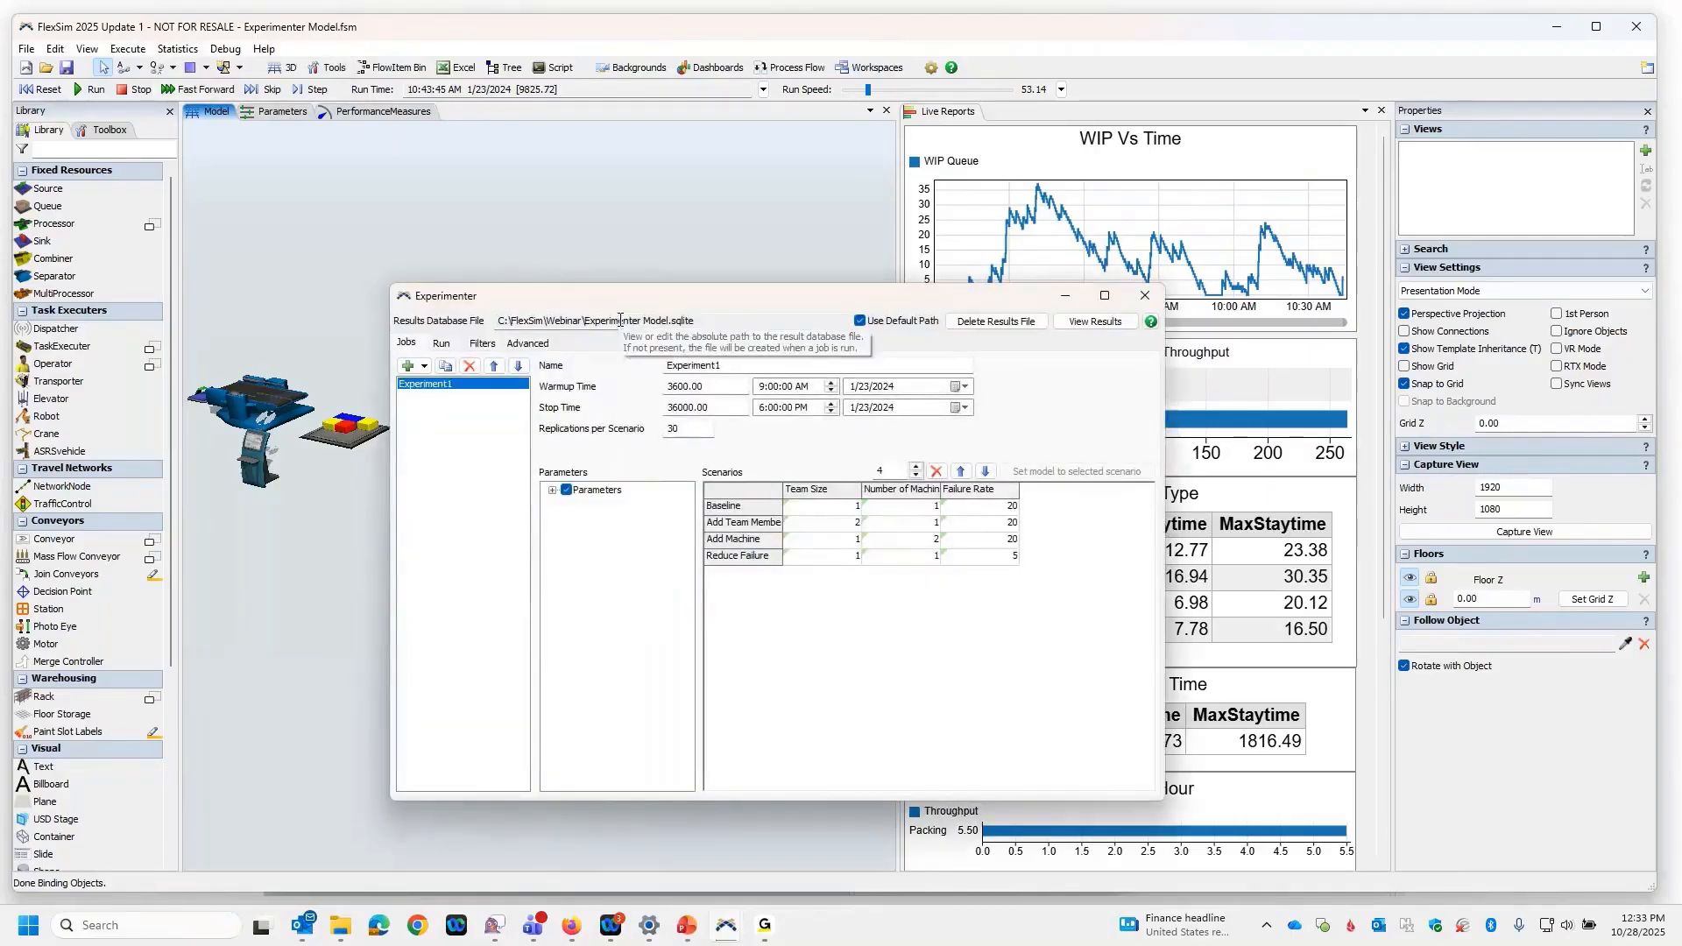
{"action": "left_click_drag", "start_coordinate": [640, 304], "coordinate": [516, 208]}
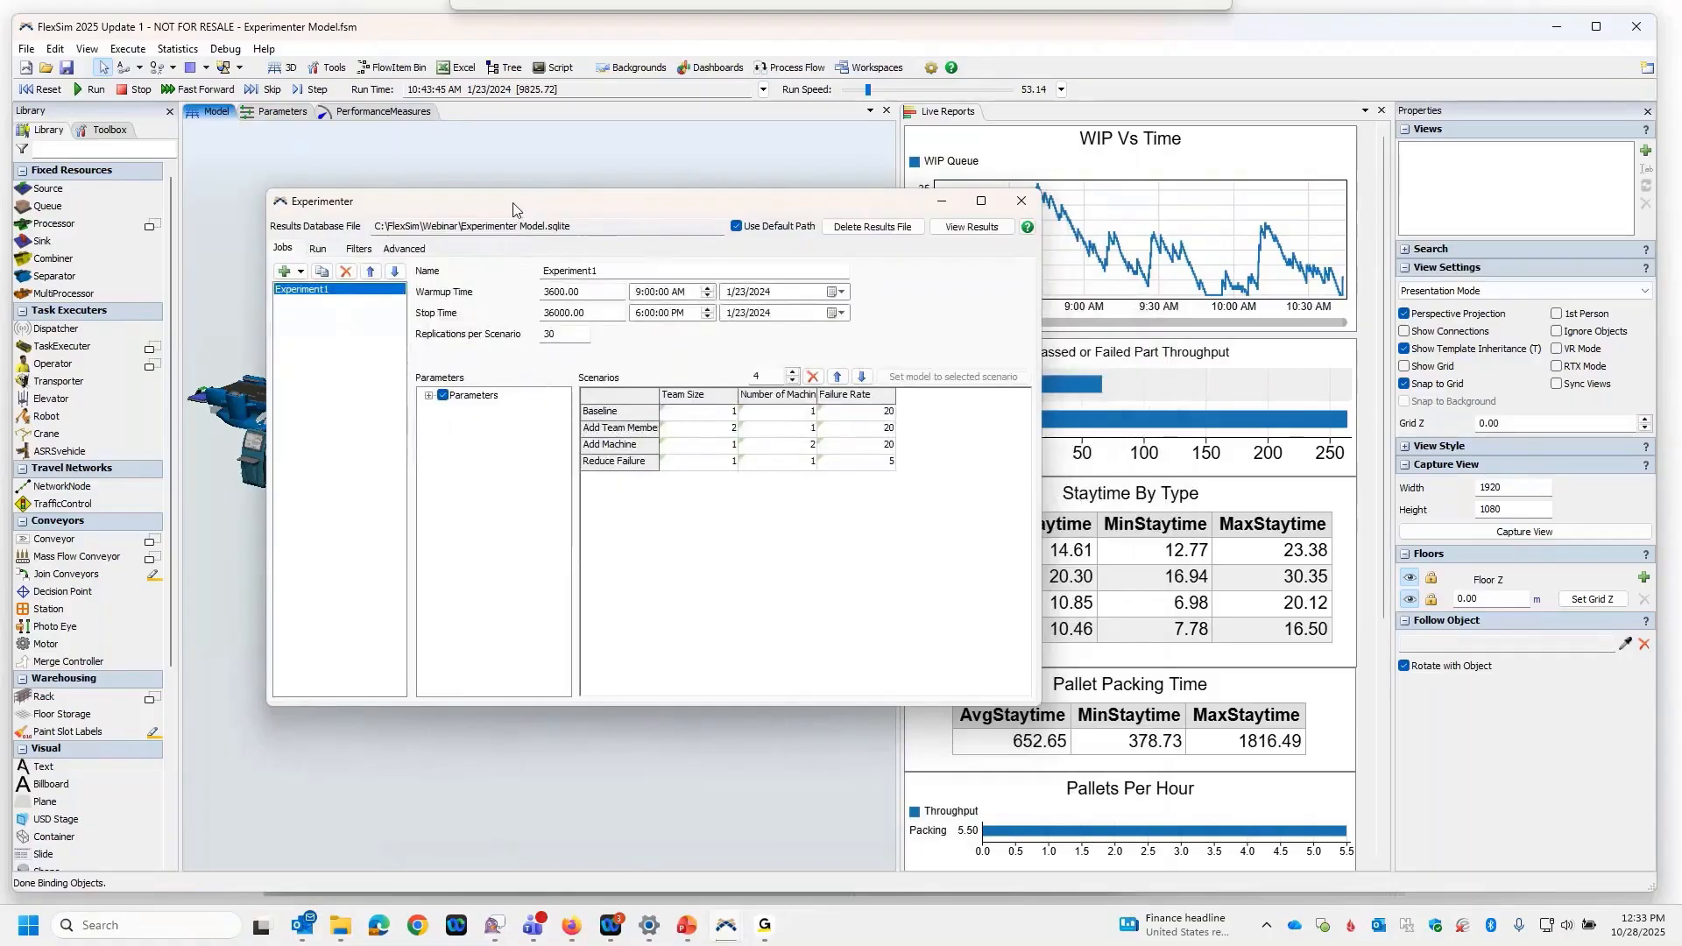
{"action": "left_click", "coordinate": [428, 397]}
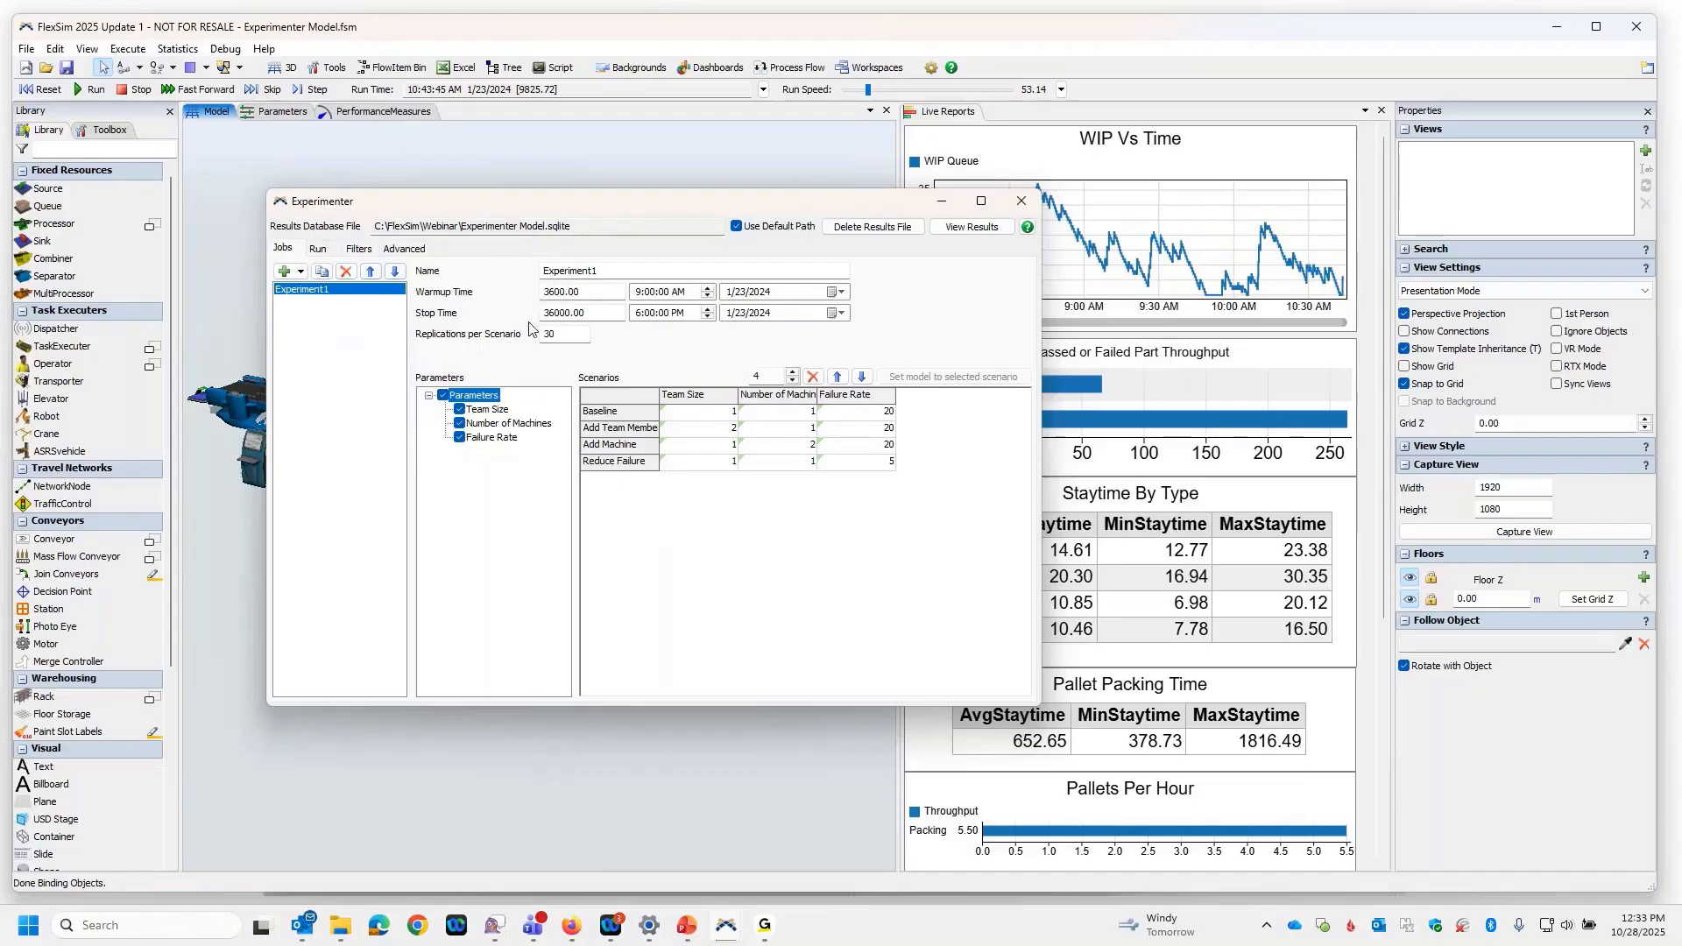
Examine the warmup time, stop time and replications per scenario set for Experiment1.
{"action": "left_click", "coordinate": [602, 294]}
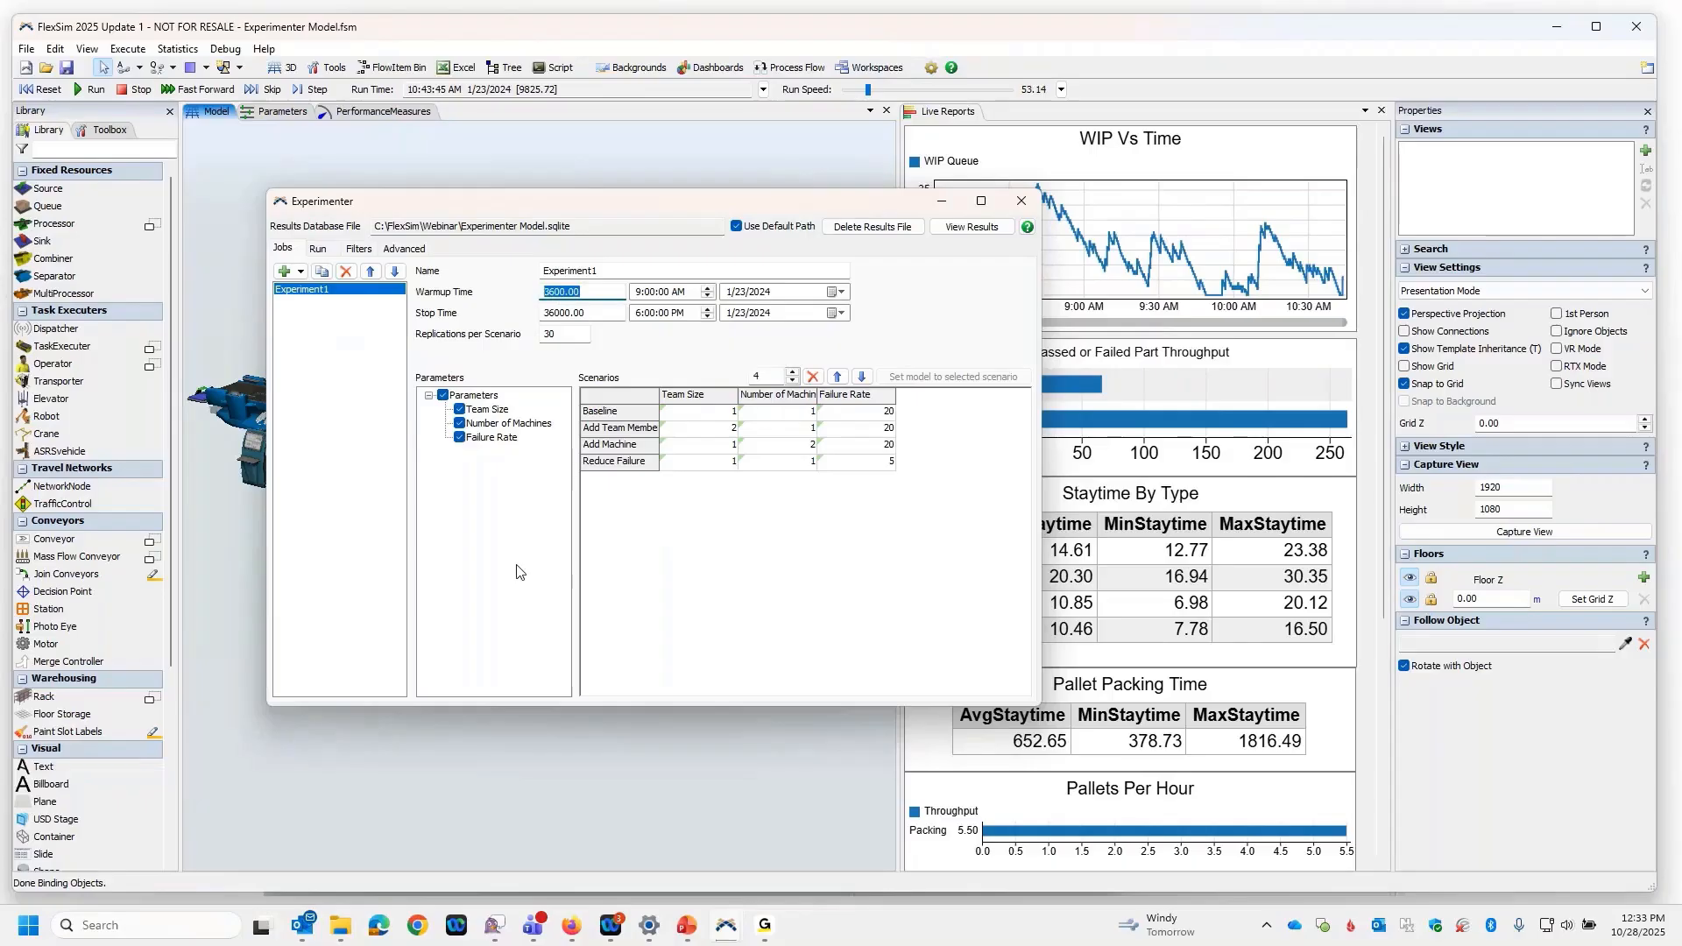
{"action": "left_click", "coordinate": [603, 312]}
{"action": "double_click", "coordinate": [603, 312]}
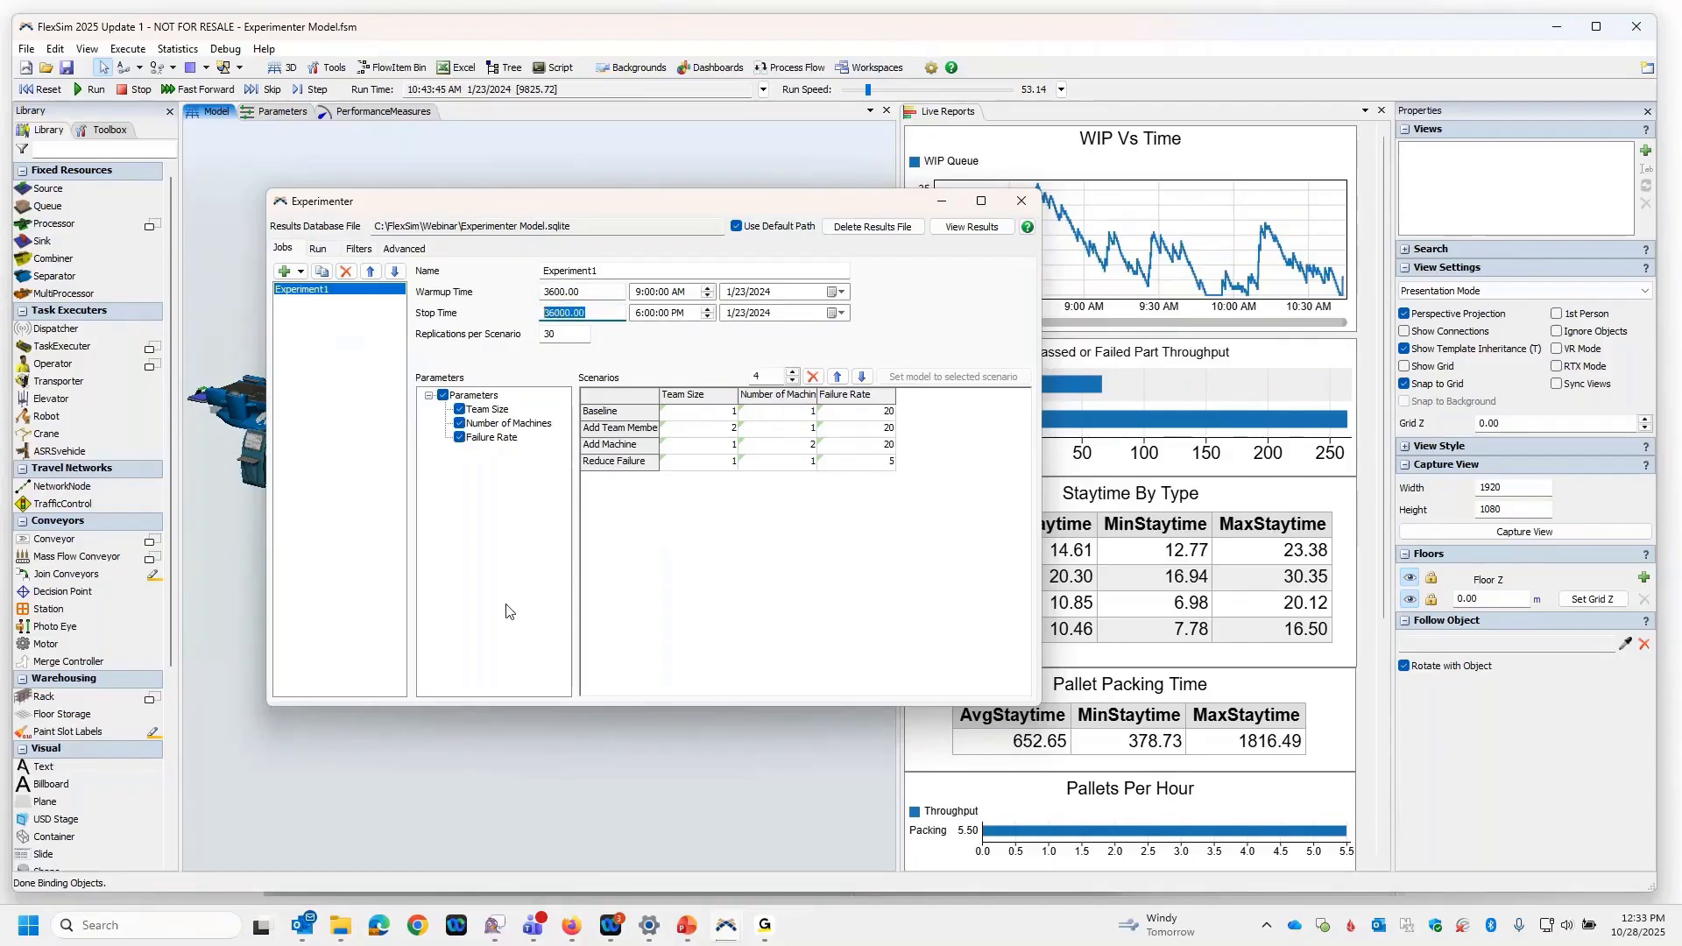
{"action": "left_click", "coordinate": [566, 334]}
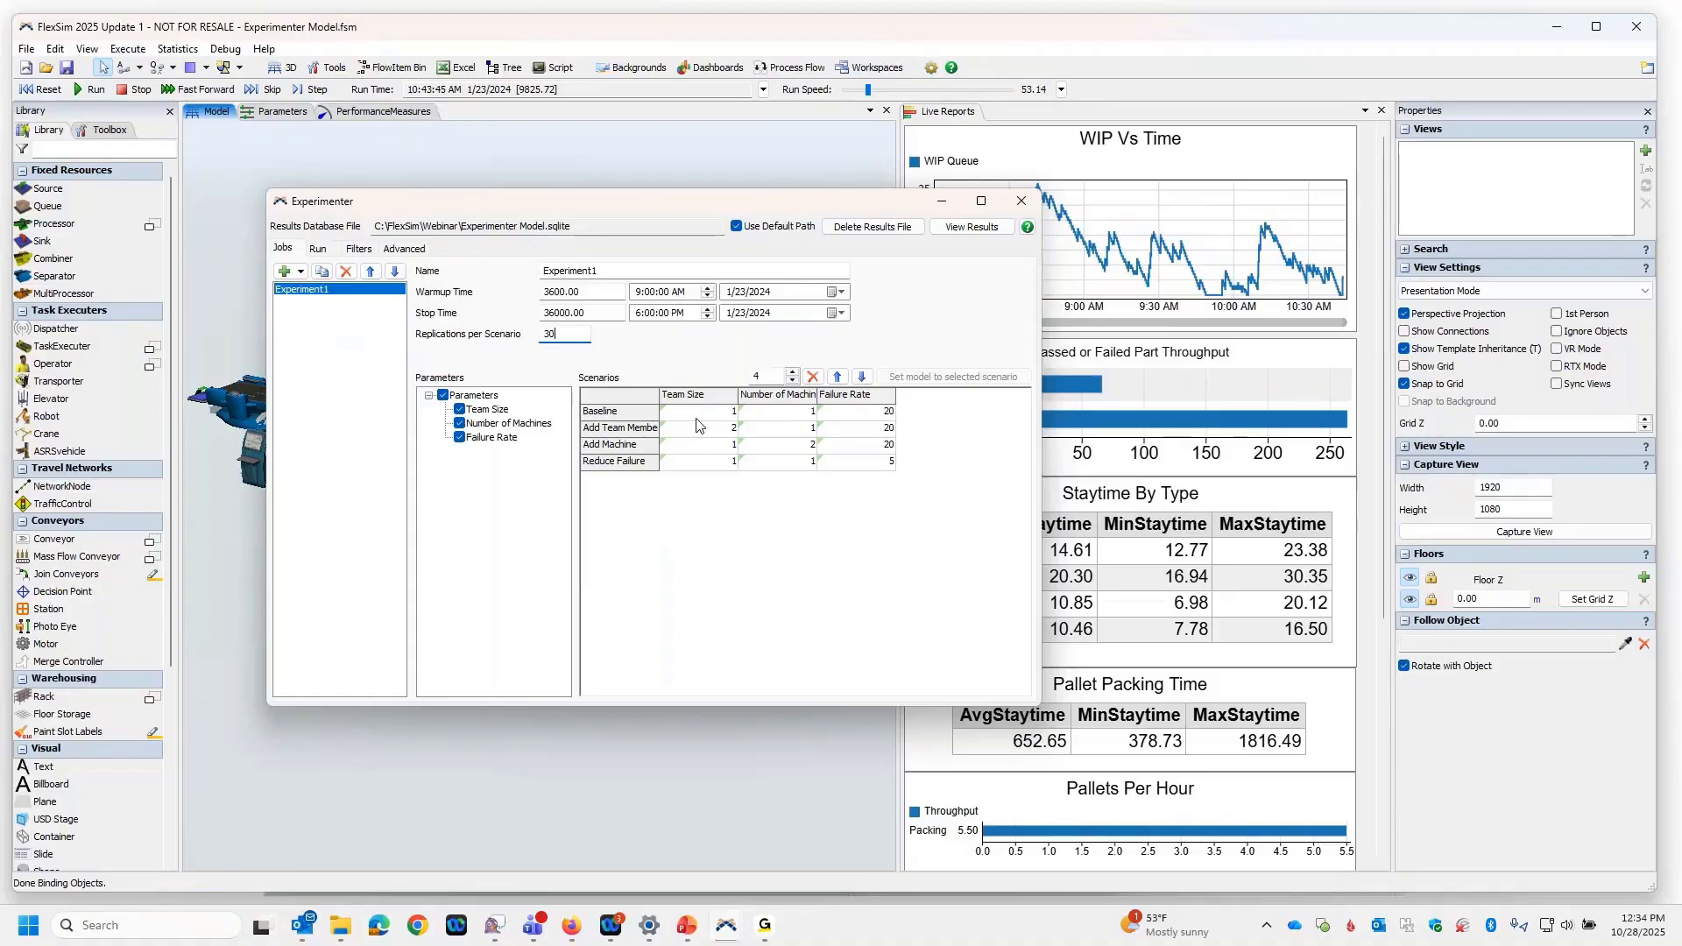
{"action": "left_click_drag", "start_coordinate": [559, 333], "coordinate": [538, 335]}
Delete the experiment's existing results file, clearing the completed replications from the run status.
{"action": "left_click", "coordinate": [318, 249]}
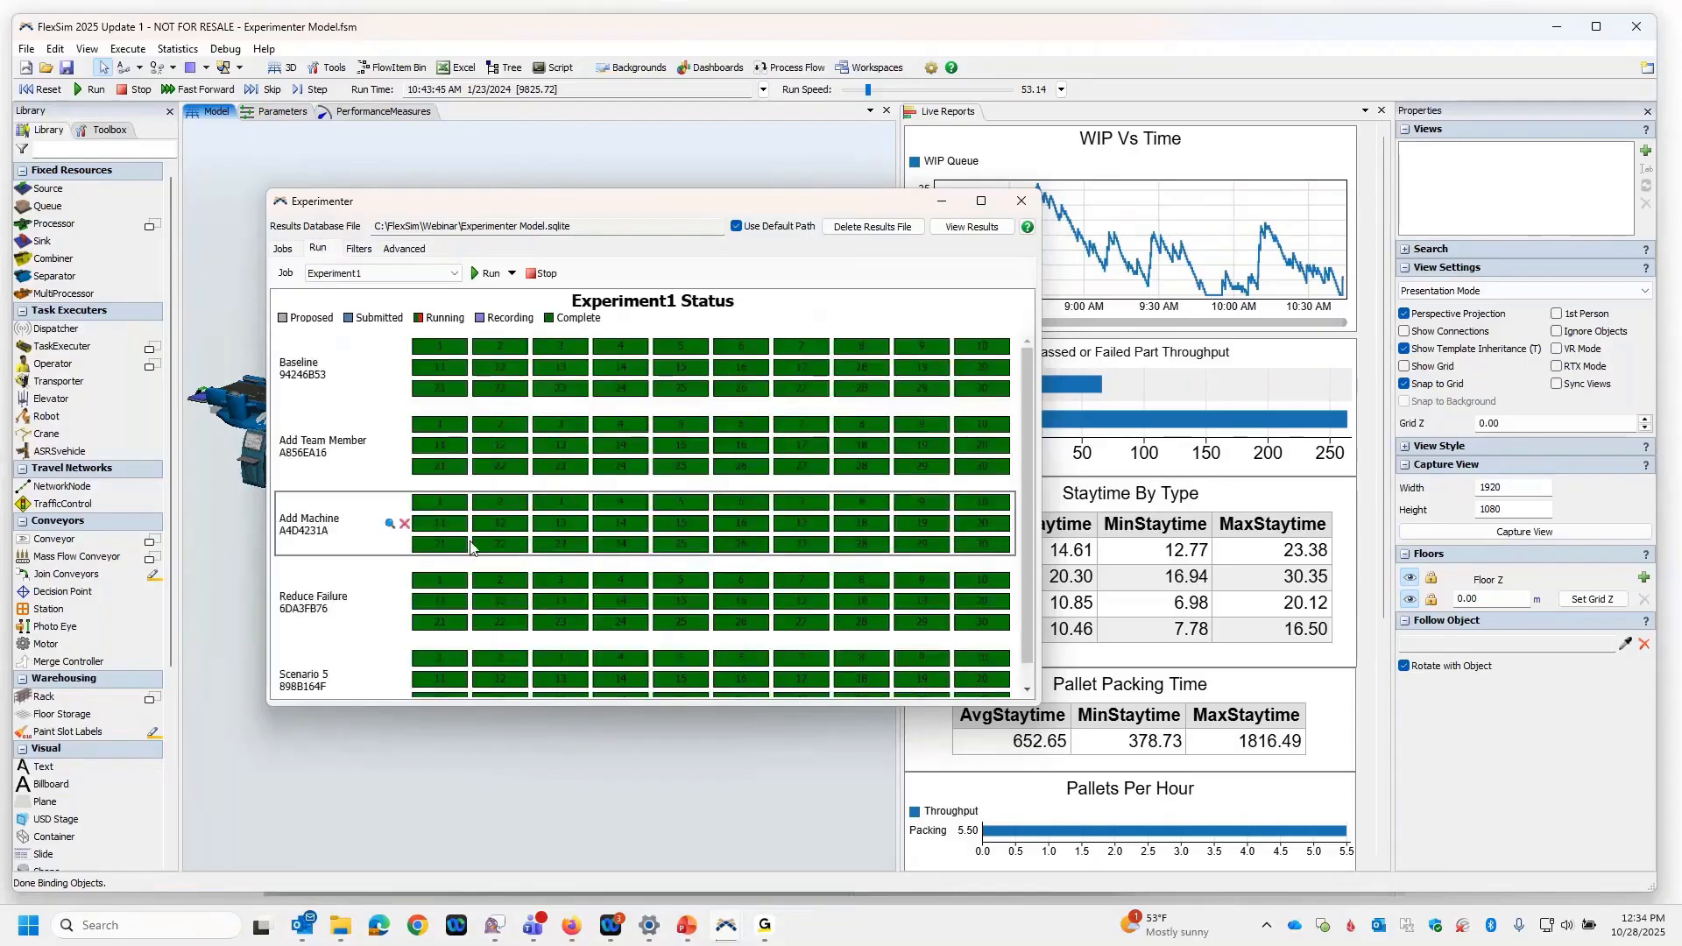
{"action": "left_click", "coordinate": [881, 228]}
{"action": "left_click", "coordinate": [888, 530]}
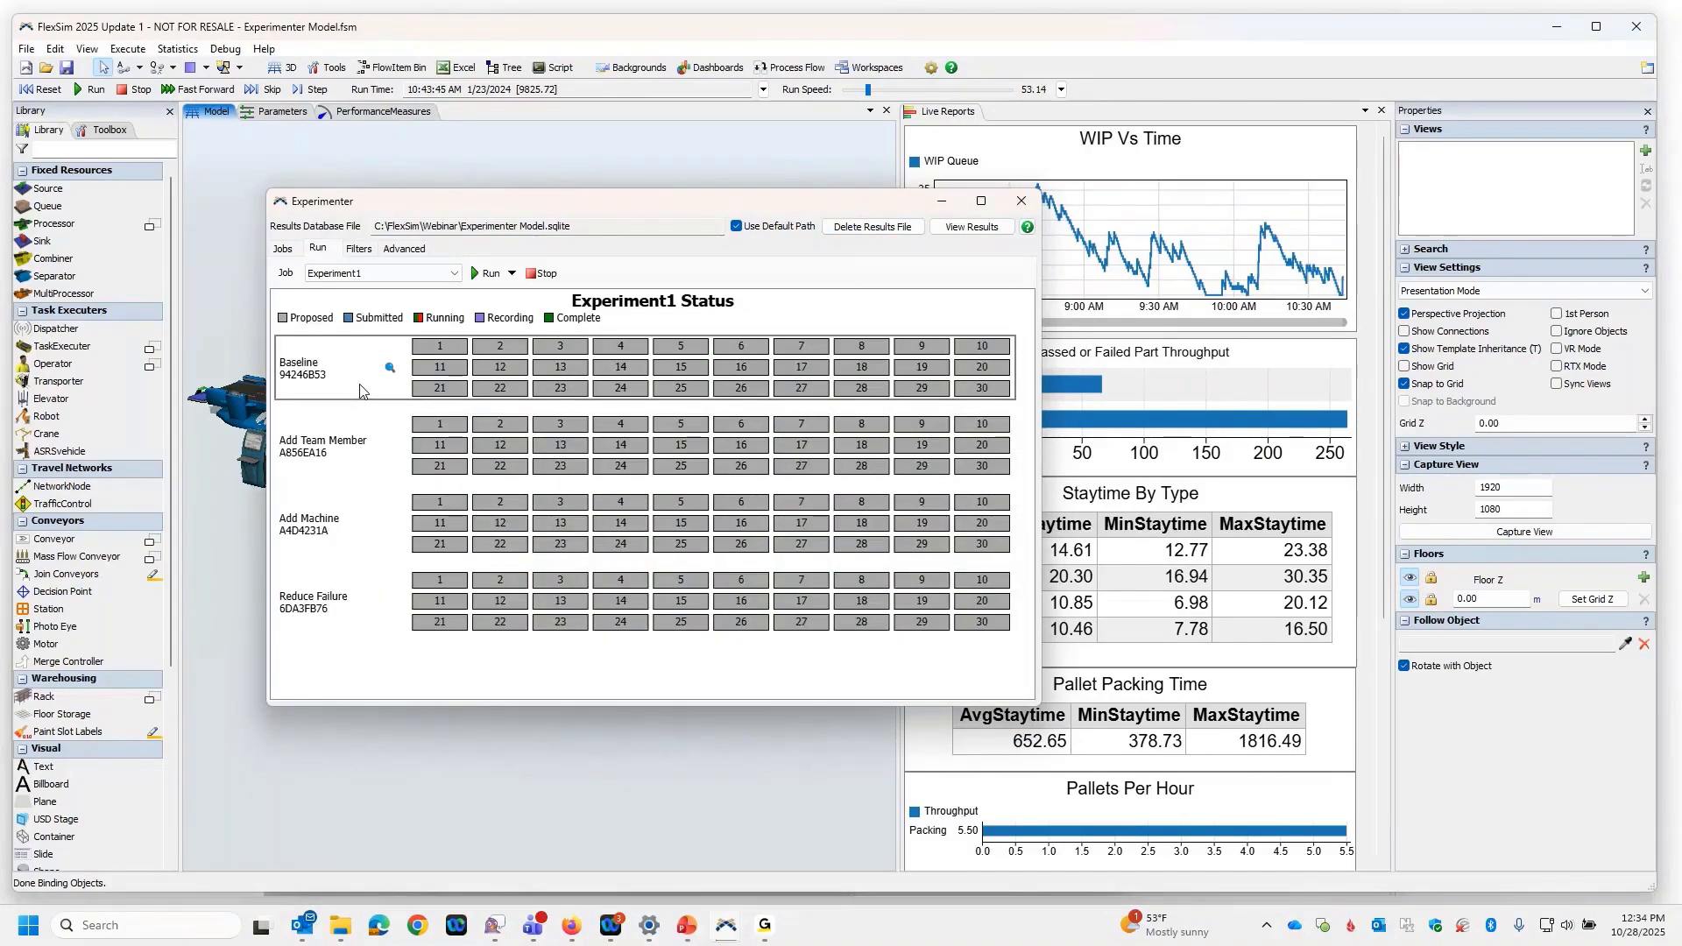
Run the Experiment1 job for all scenarios and replications.
{"action": "left_click", "coordinate": [457, 275]}
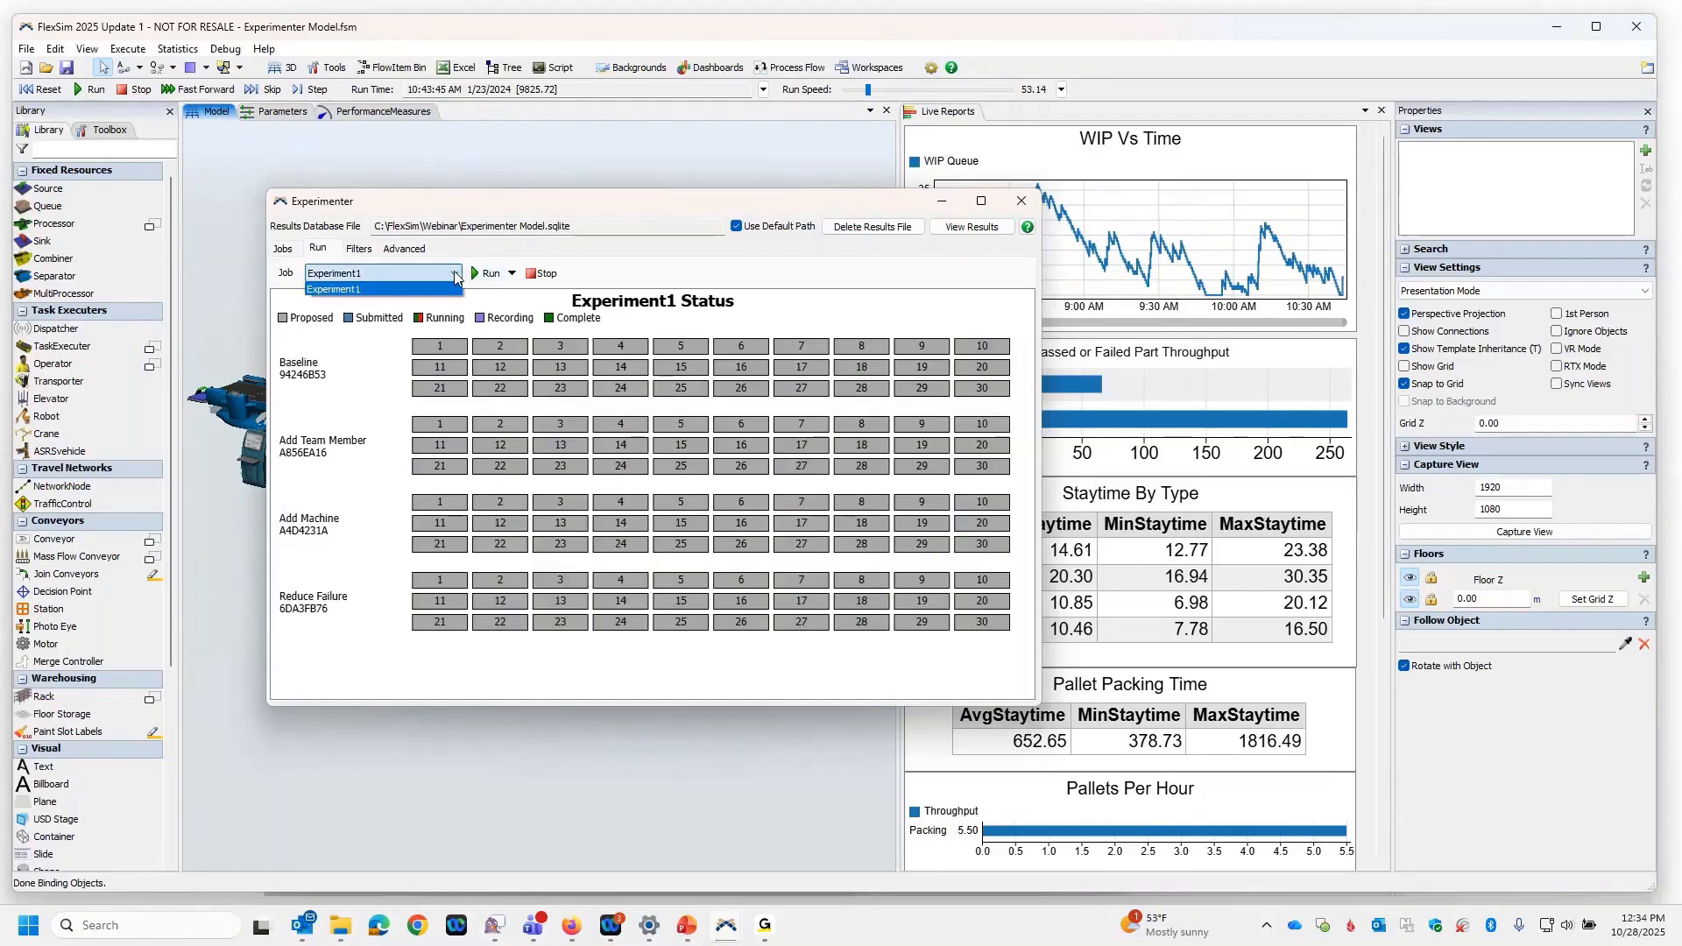
{"action": "left_click", "coordinate": [487, 275]}
{"action": "left_click", "coordinate": [487, 275]}
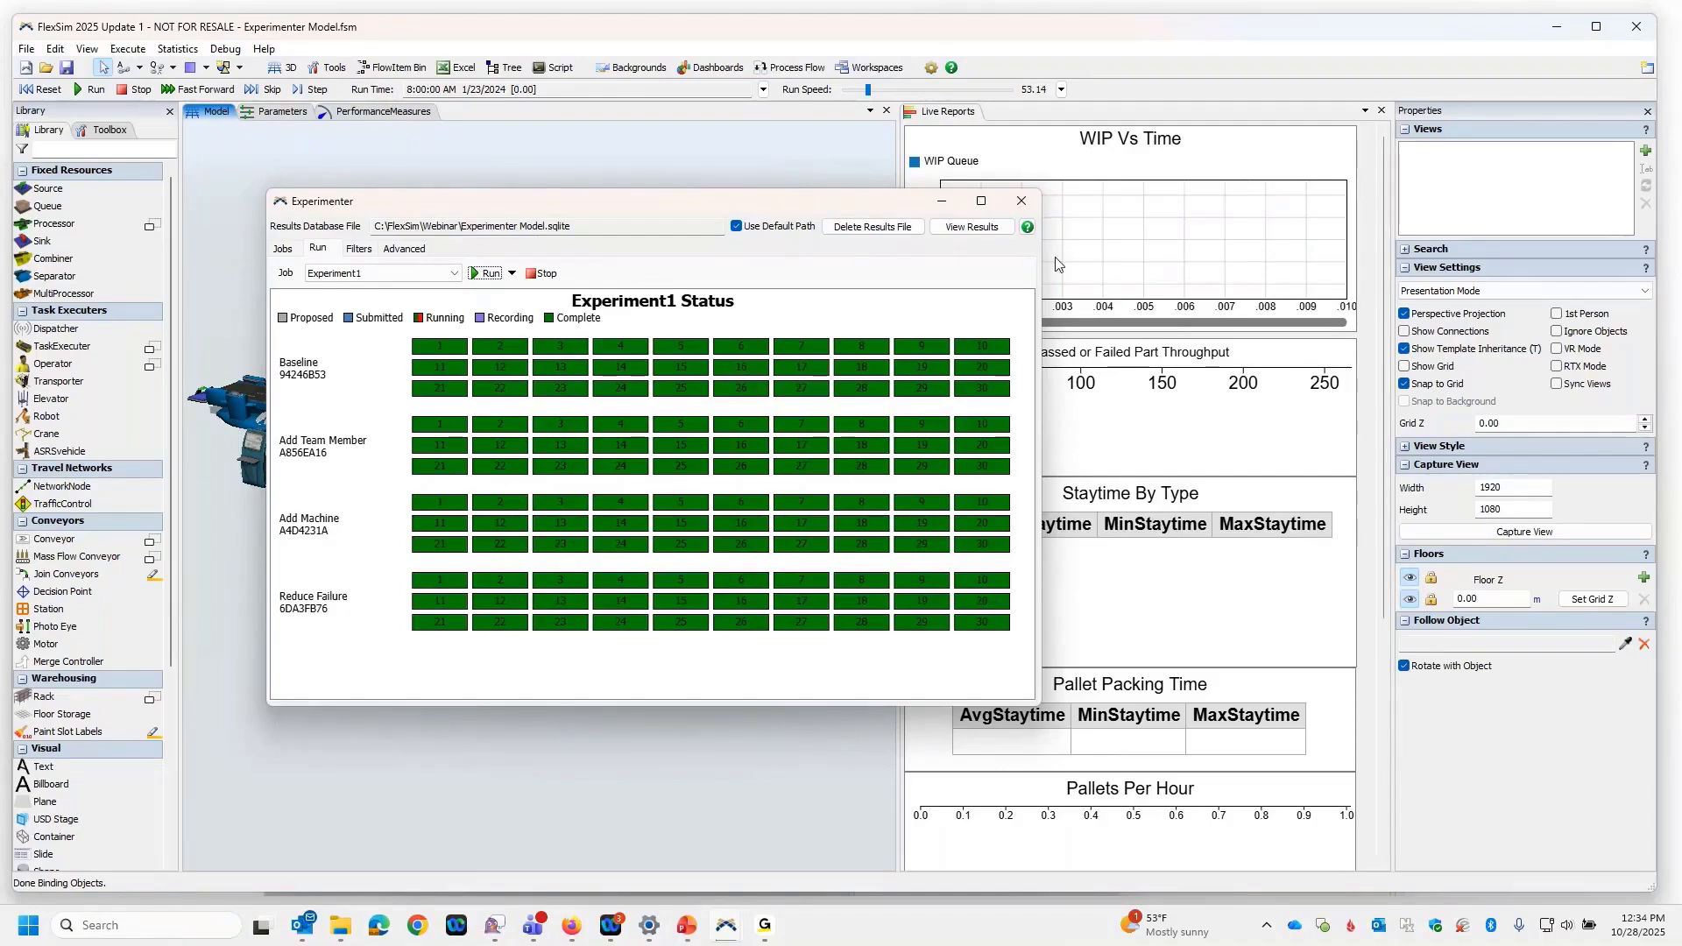
Open the experiment's performance measure results and enlarge the results window over the Experimenter.
{"action": "left_click", "coordinate": [974, 227]}
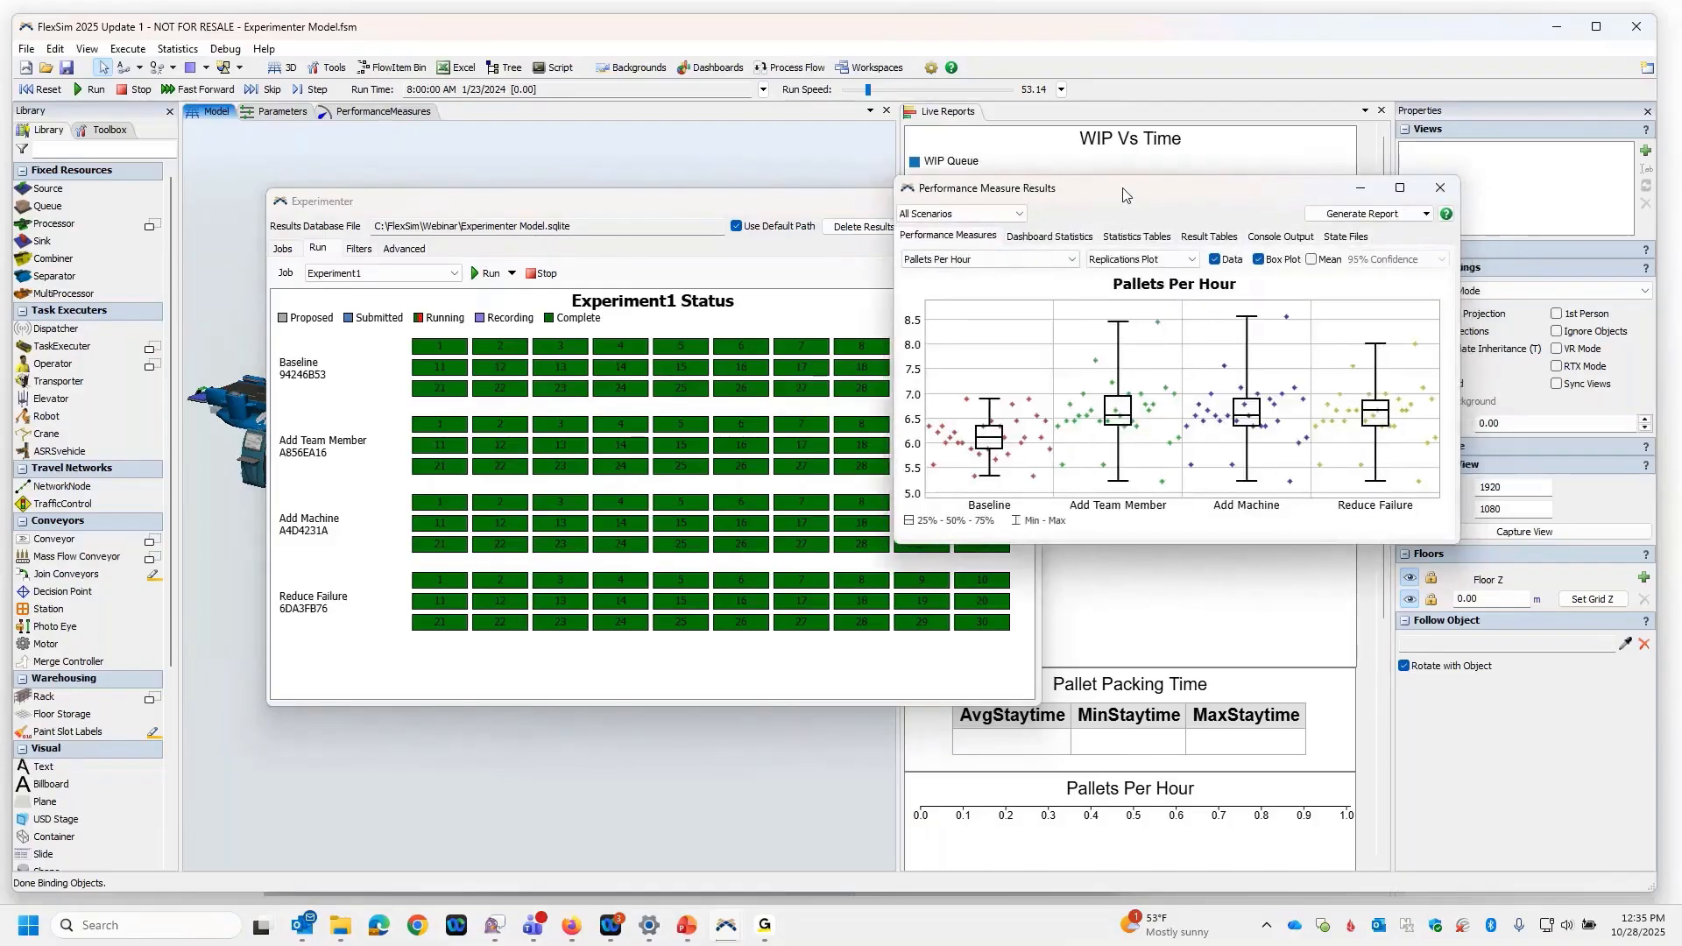
{"action": "left_click_drag", "start_coordinate": [1124, 195], "coordinate": [741, 160]}
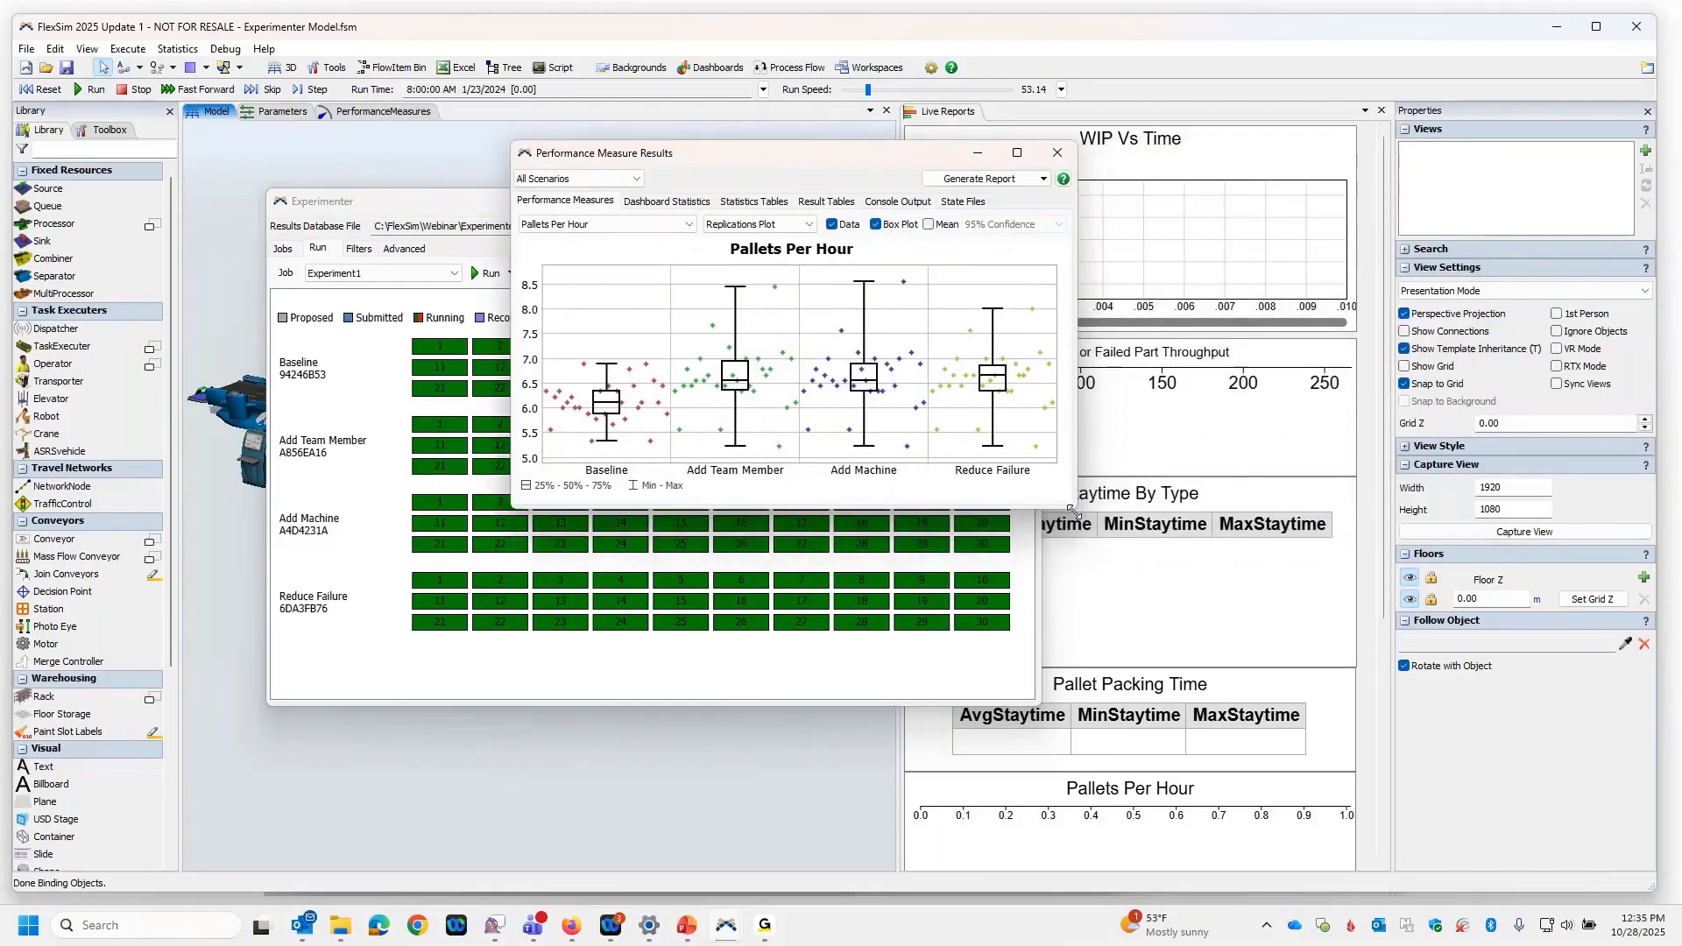
{"action": "left_click_drag", "start_coordinate": [1072, 509], "coordinate": [1281, 659]}
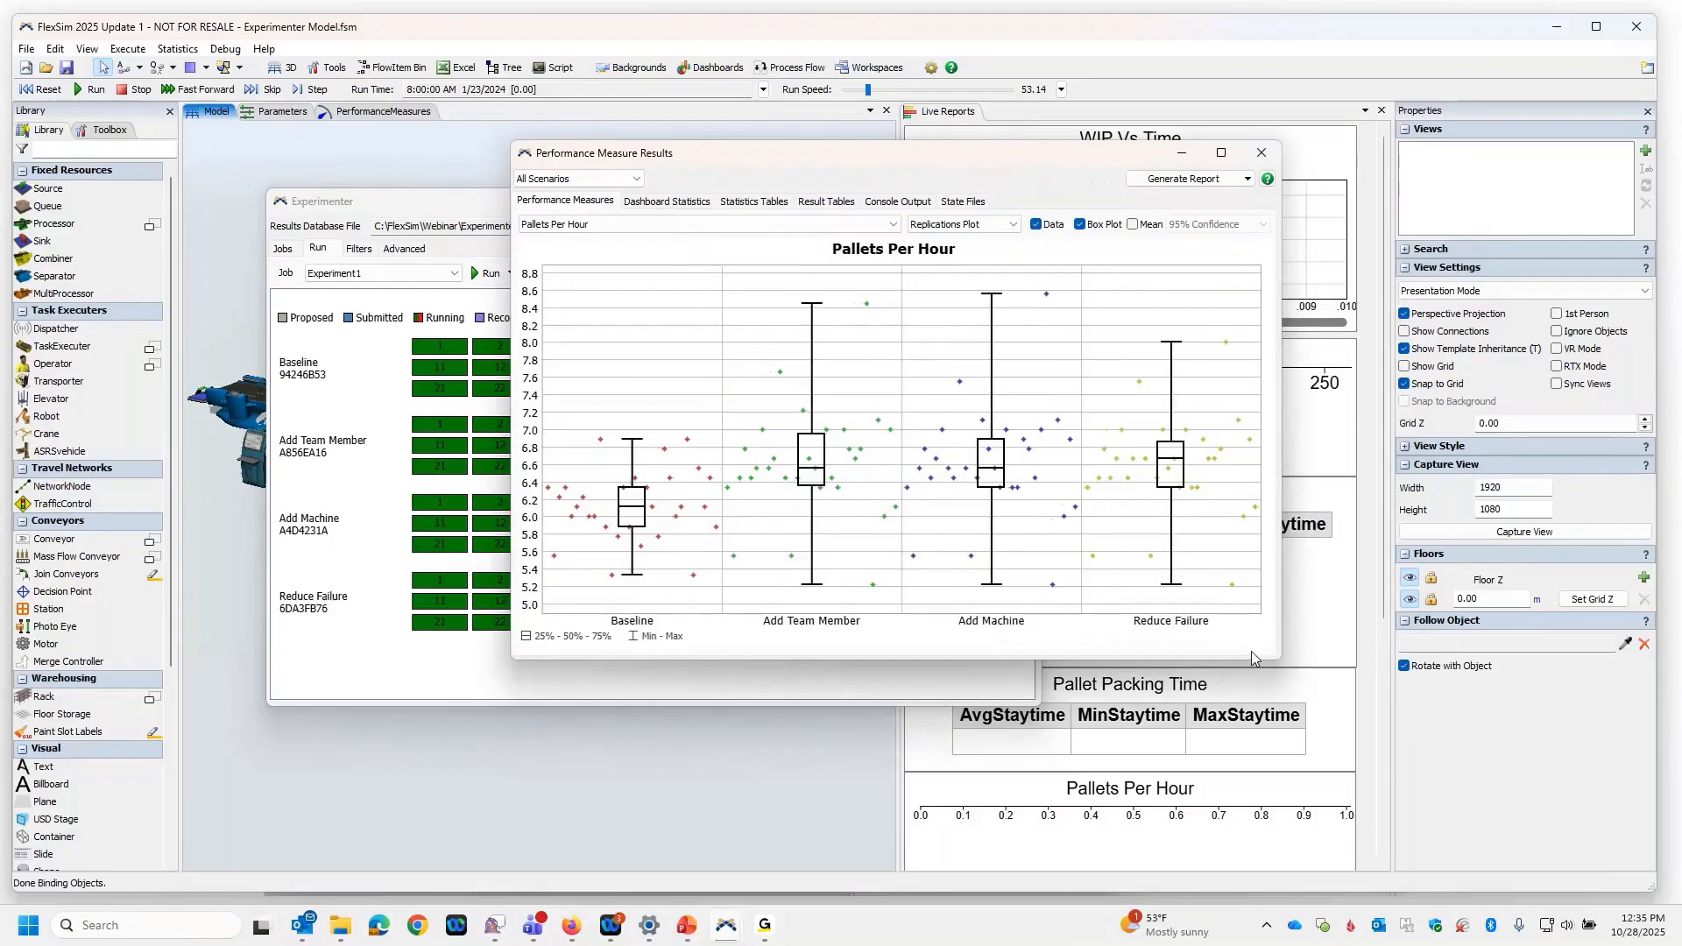
Examine the Pallets Per Hour box plots and replication points for the Baseline, Add Team Member, Add Machine and Reduce Failure scenarios.
{"action": "mouse_move", "coordinate": [637, 514]}
{"action": "mouse_move", "coordinate": [601, 441]}
{"action": "mouse_move", "coordinate": [637, 579]}
{"action": "mouse_move", "coordinate": [811, 585]}
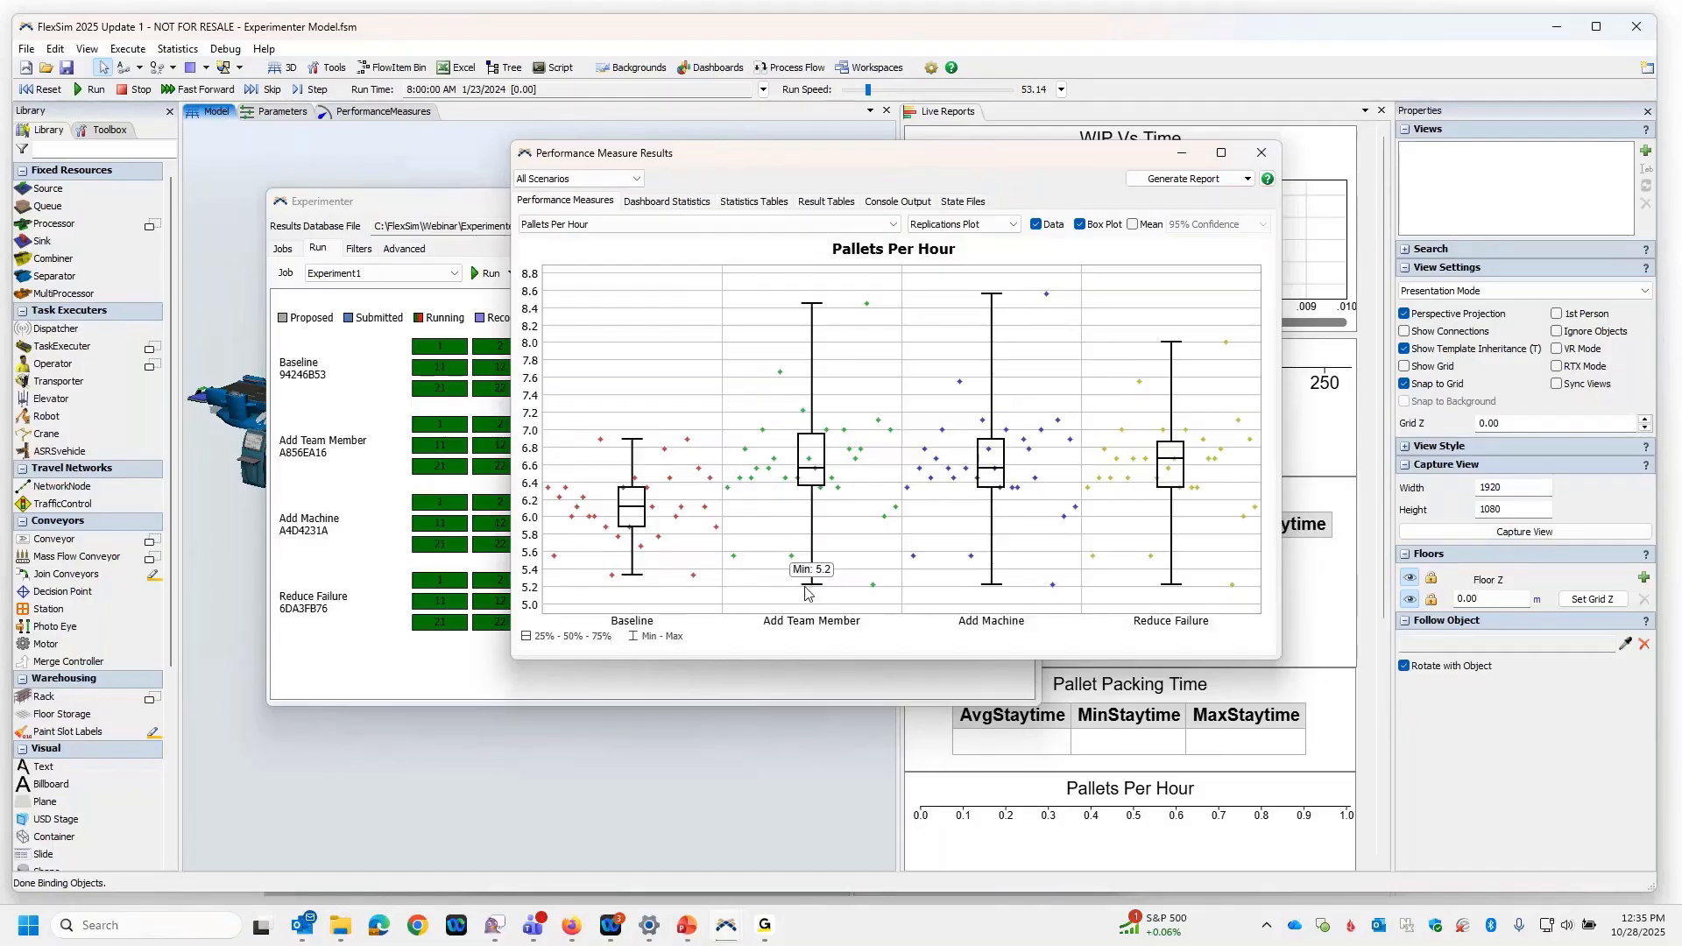
{"action": "mouse_move", "coordinate": [868, 308]}
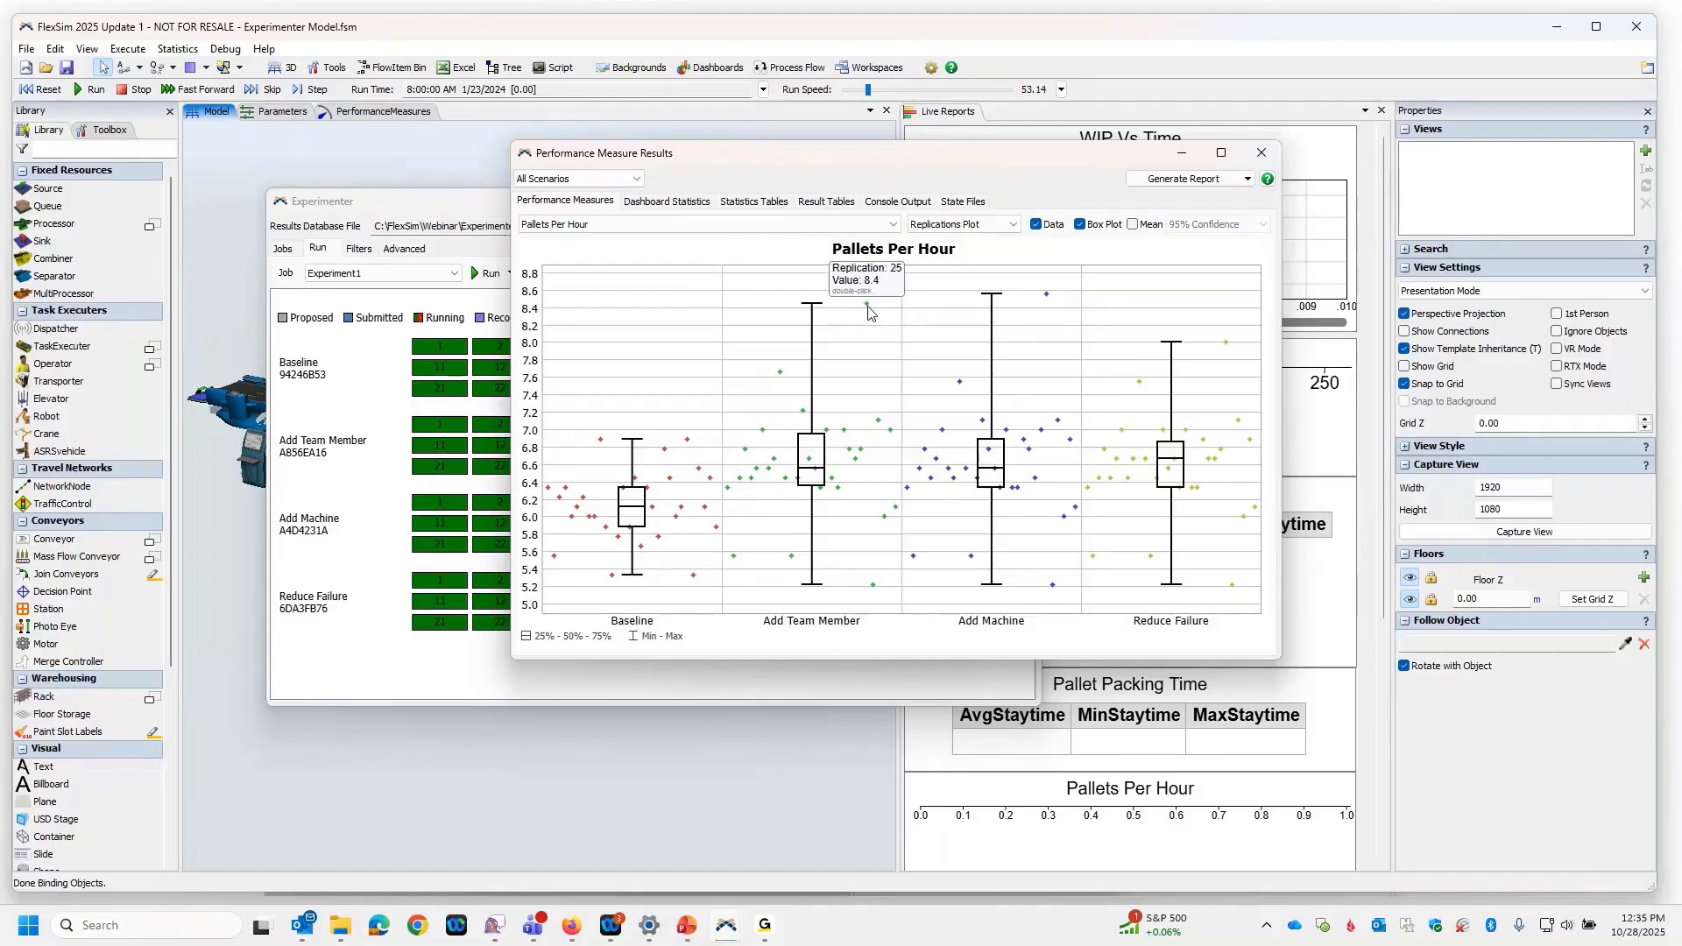
{"action": "mouse_move", "coordinate": [812, 473]}
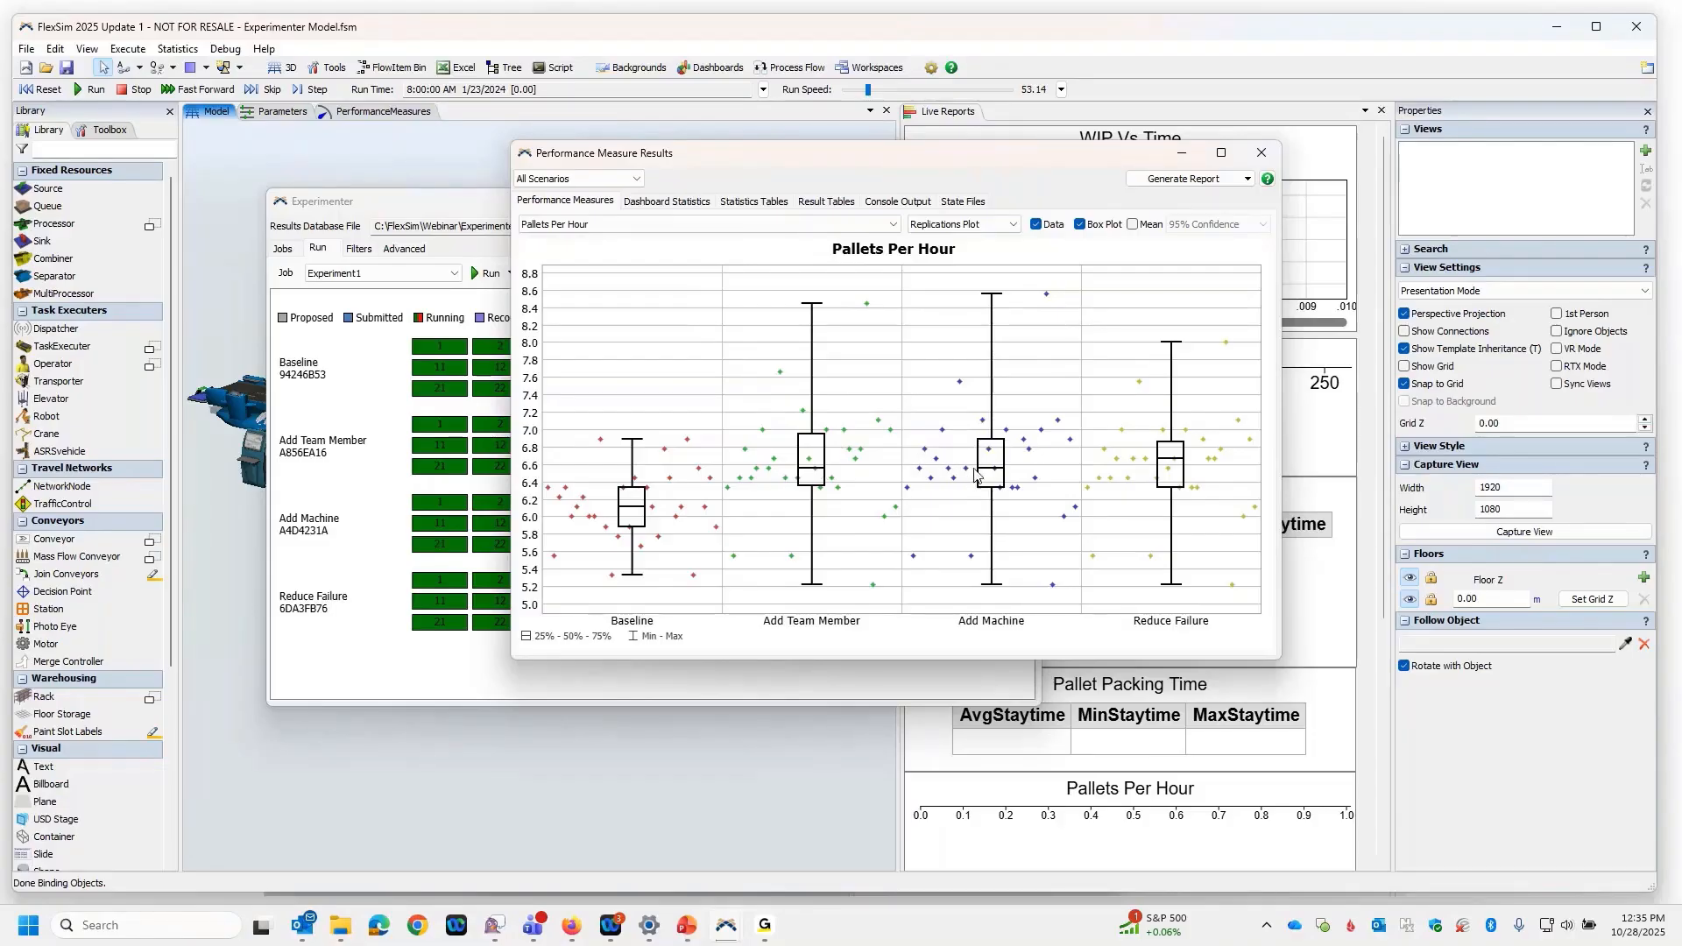
{"action": "mouse_move", "coordinate": [990, 476]}
{"action": "mouse_move", "coordinate": [1172, 464]}
Compare the scenarios' Pallets Per Hour at 95% confidence, first against Baseline and then against Add Team Member, and close the results.
{"action": "left_click", "coordinate": [999, 229]}
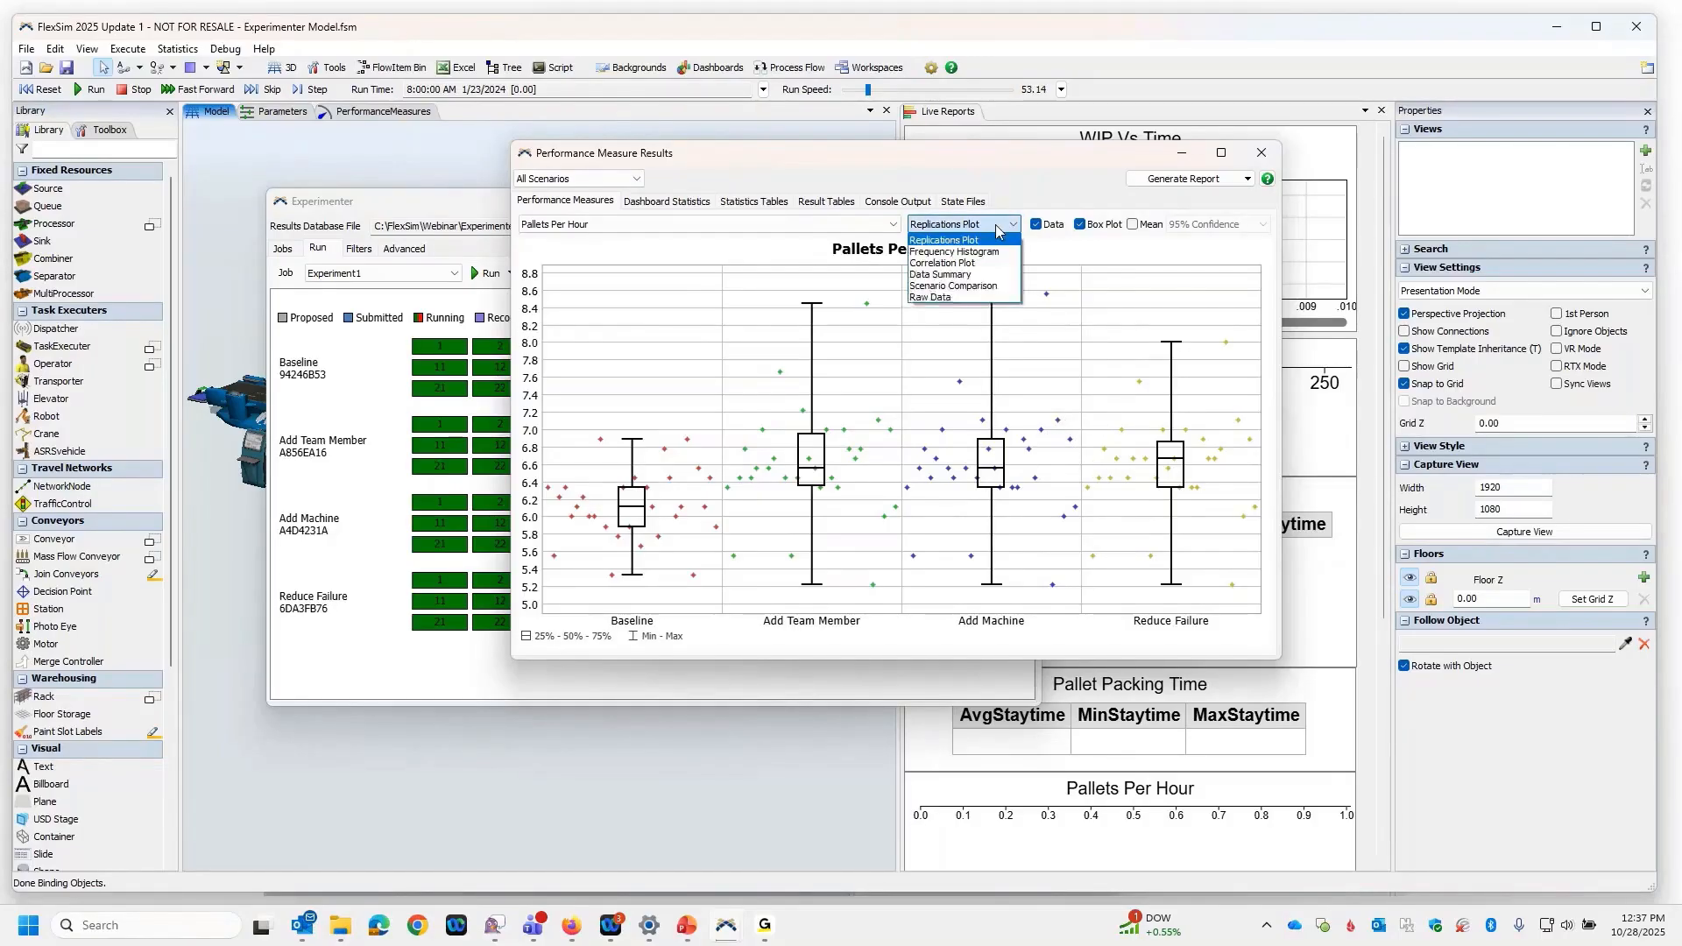
{"action": "left_click", "coordinate": [991, 285]}
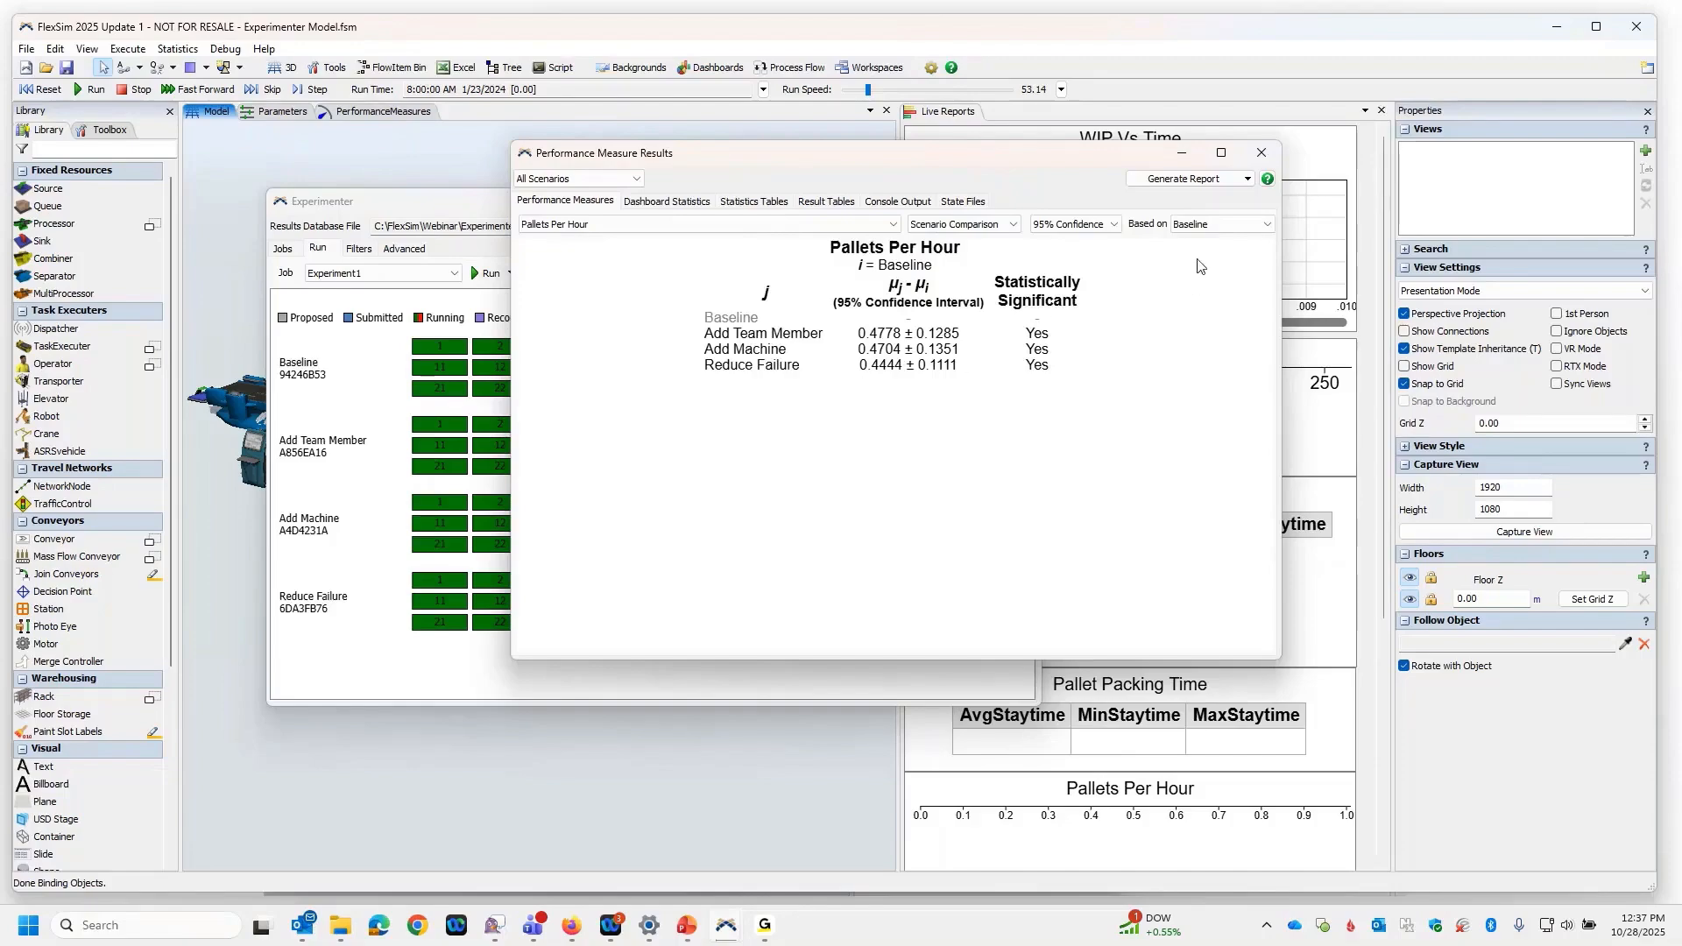
{"action": "left_click", "coordinate": [1208, 225]}
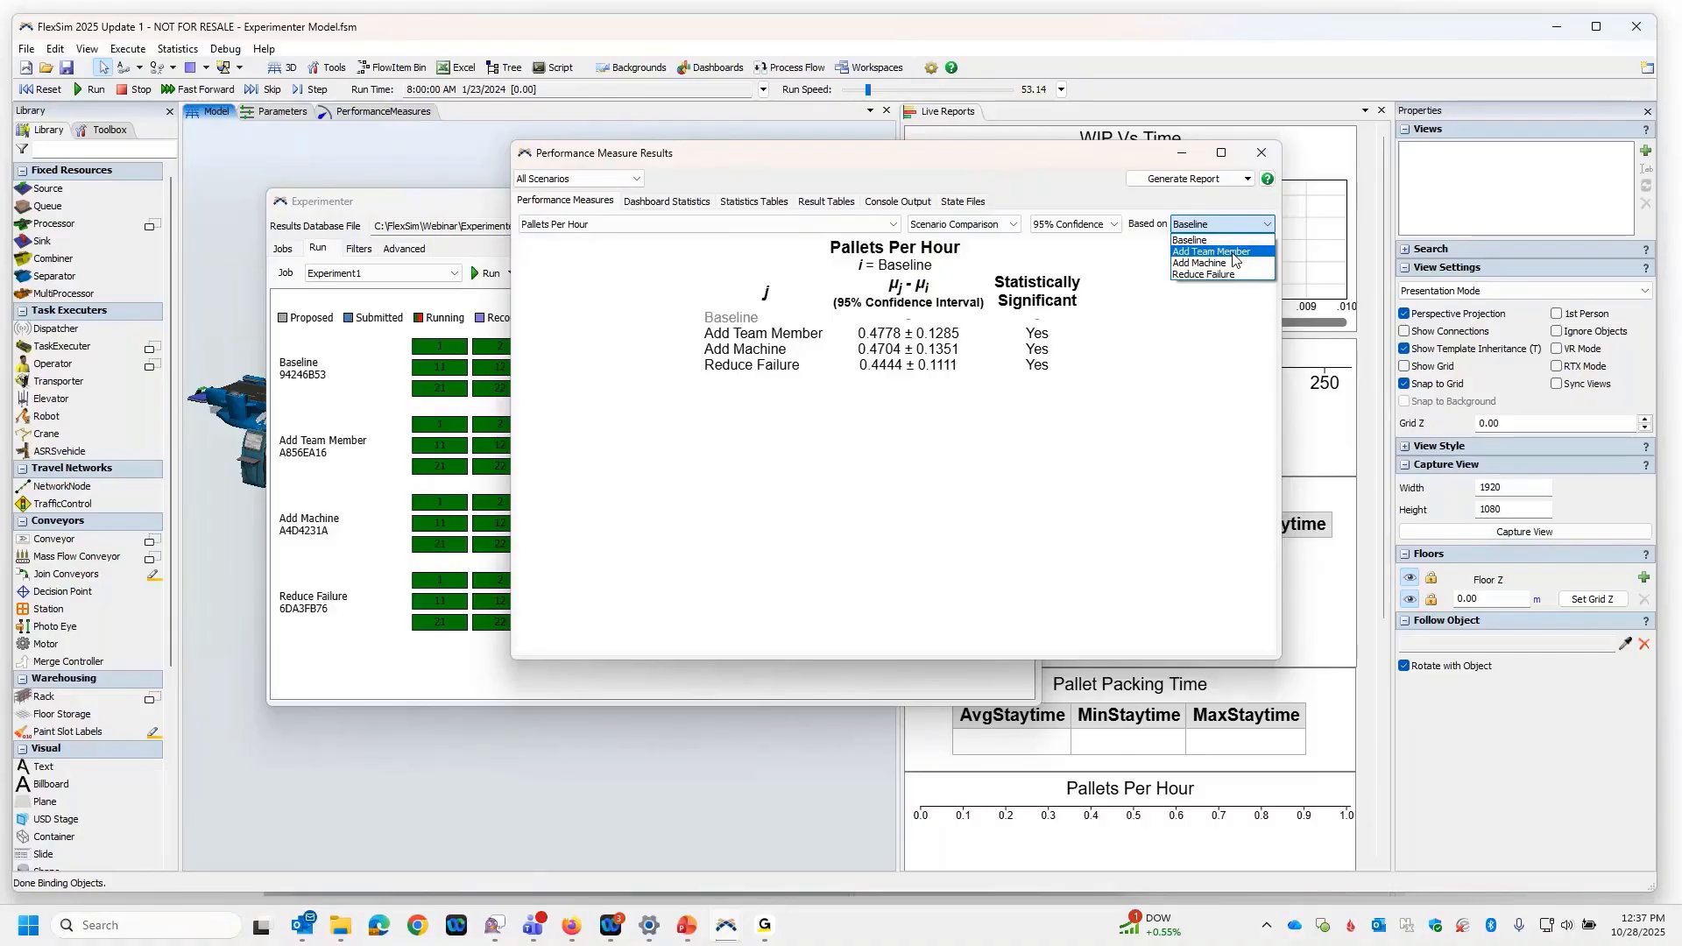
{"action": "left_click", "coordinate": [1232, 253]}
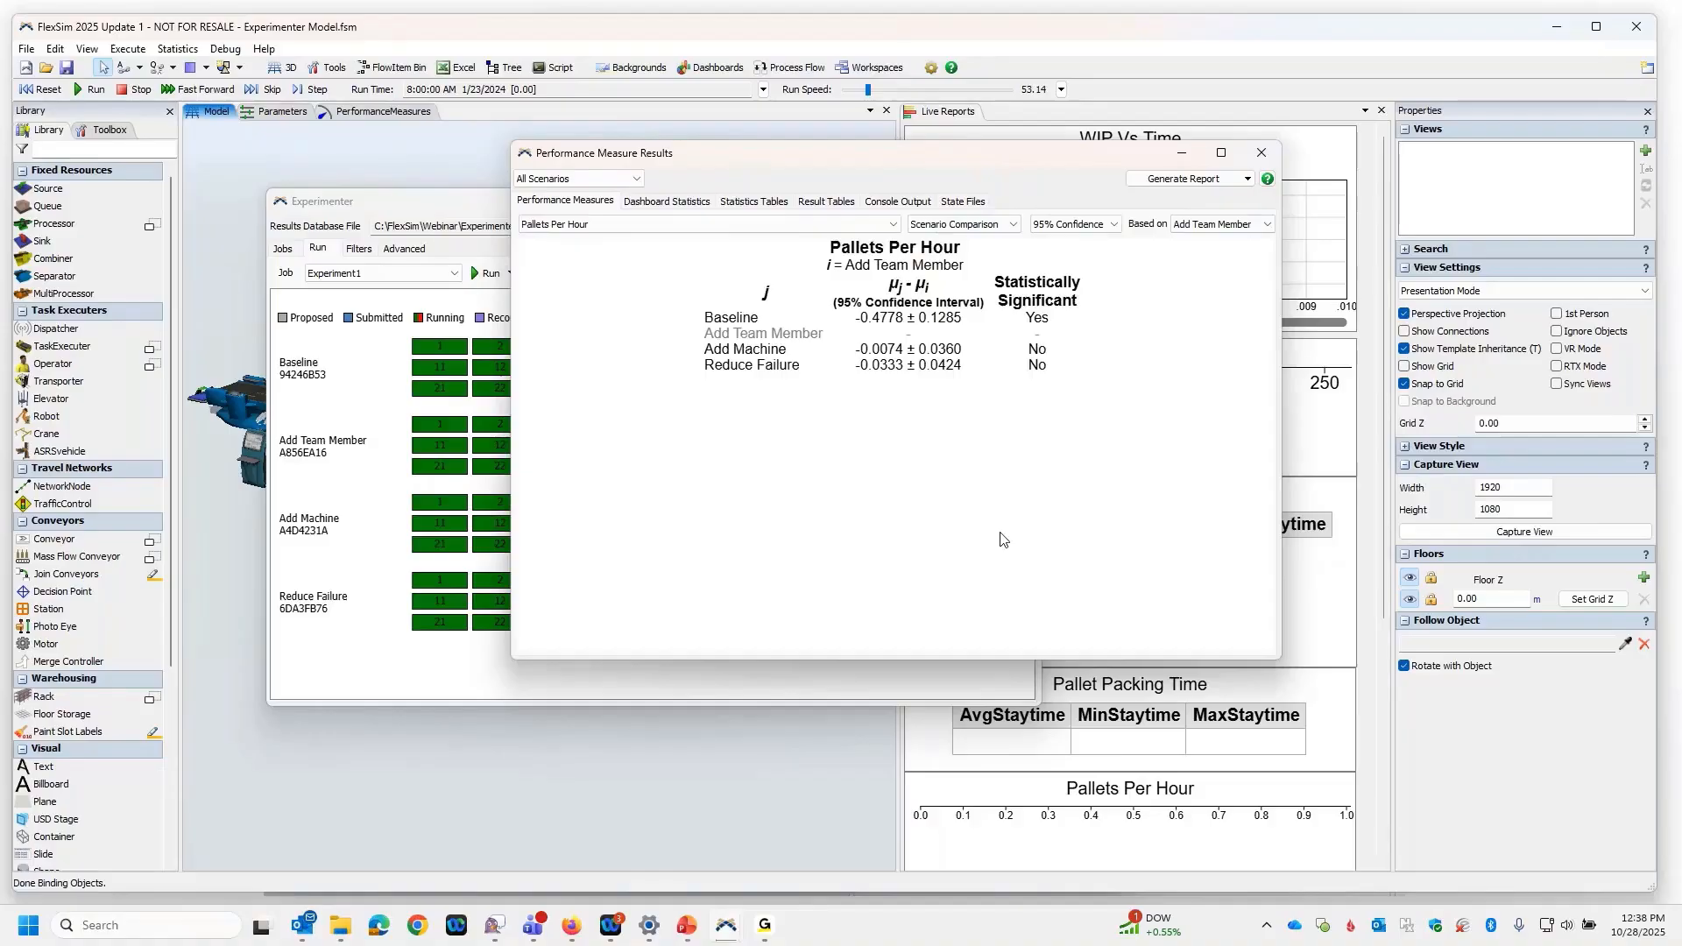
{"action": "left_click", "coordinate": [1263, 154]}
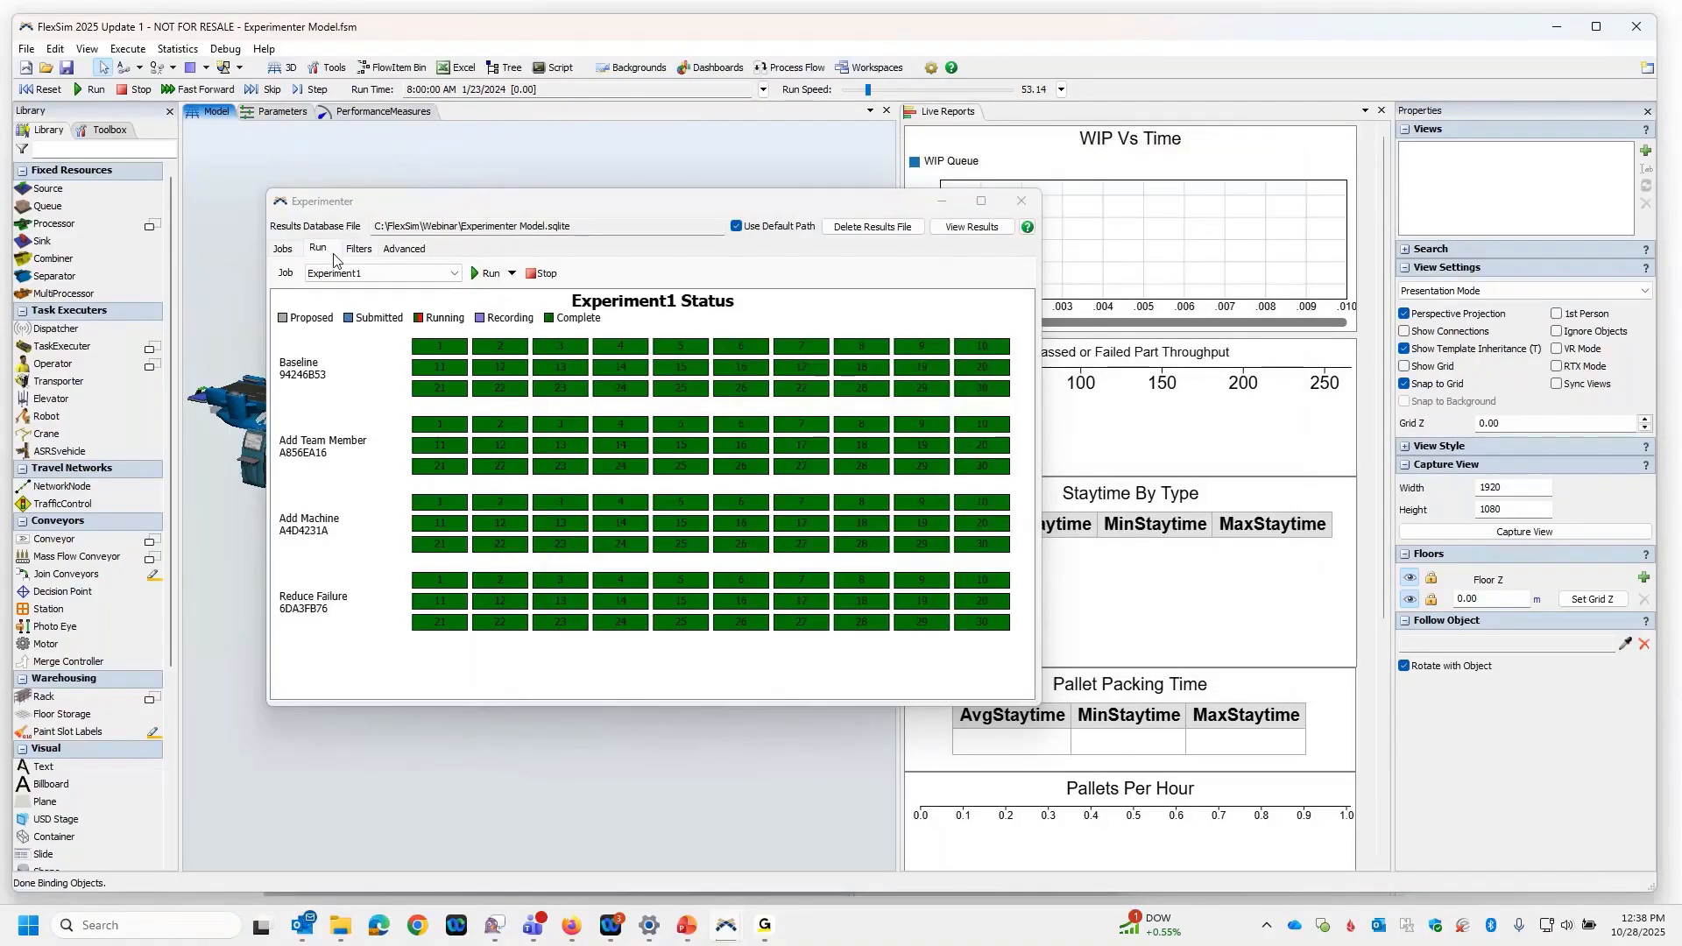
Add a fifth scenario to Experiment1 and name it Plus Operator and Reduced FR.
{"action": "left_click", "coordinate": [283, 250]}
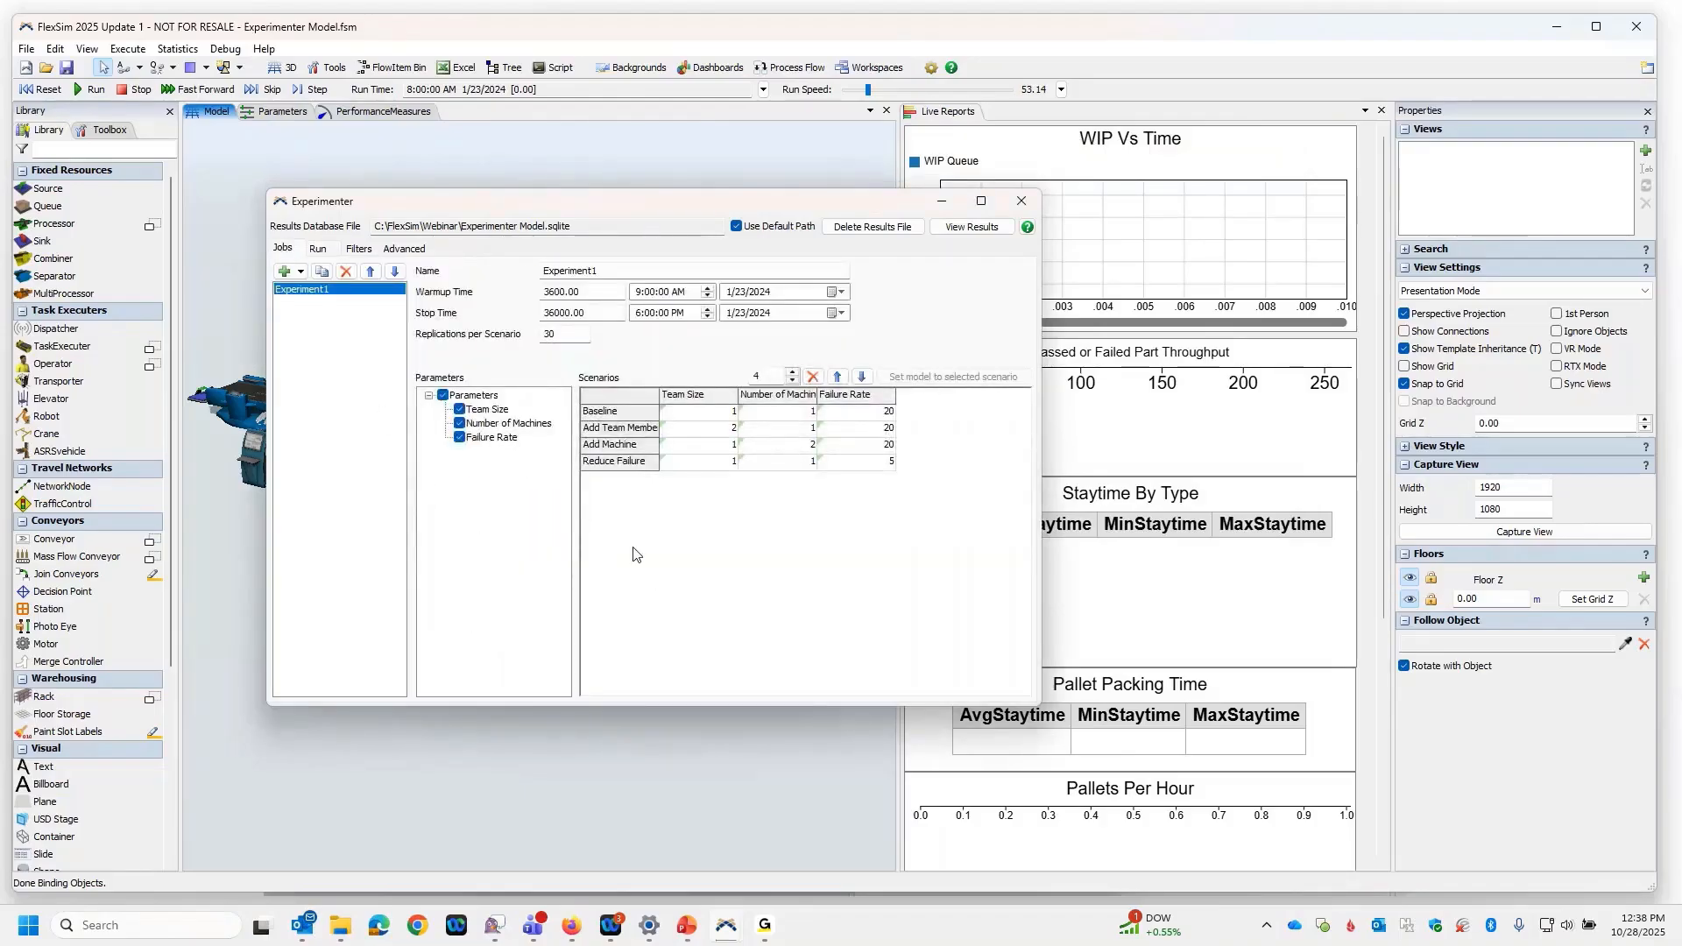
{"action": "left_click", "coordinate": [793, 375]}
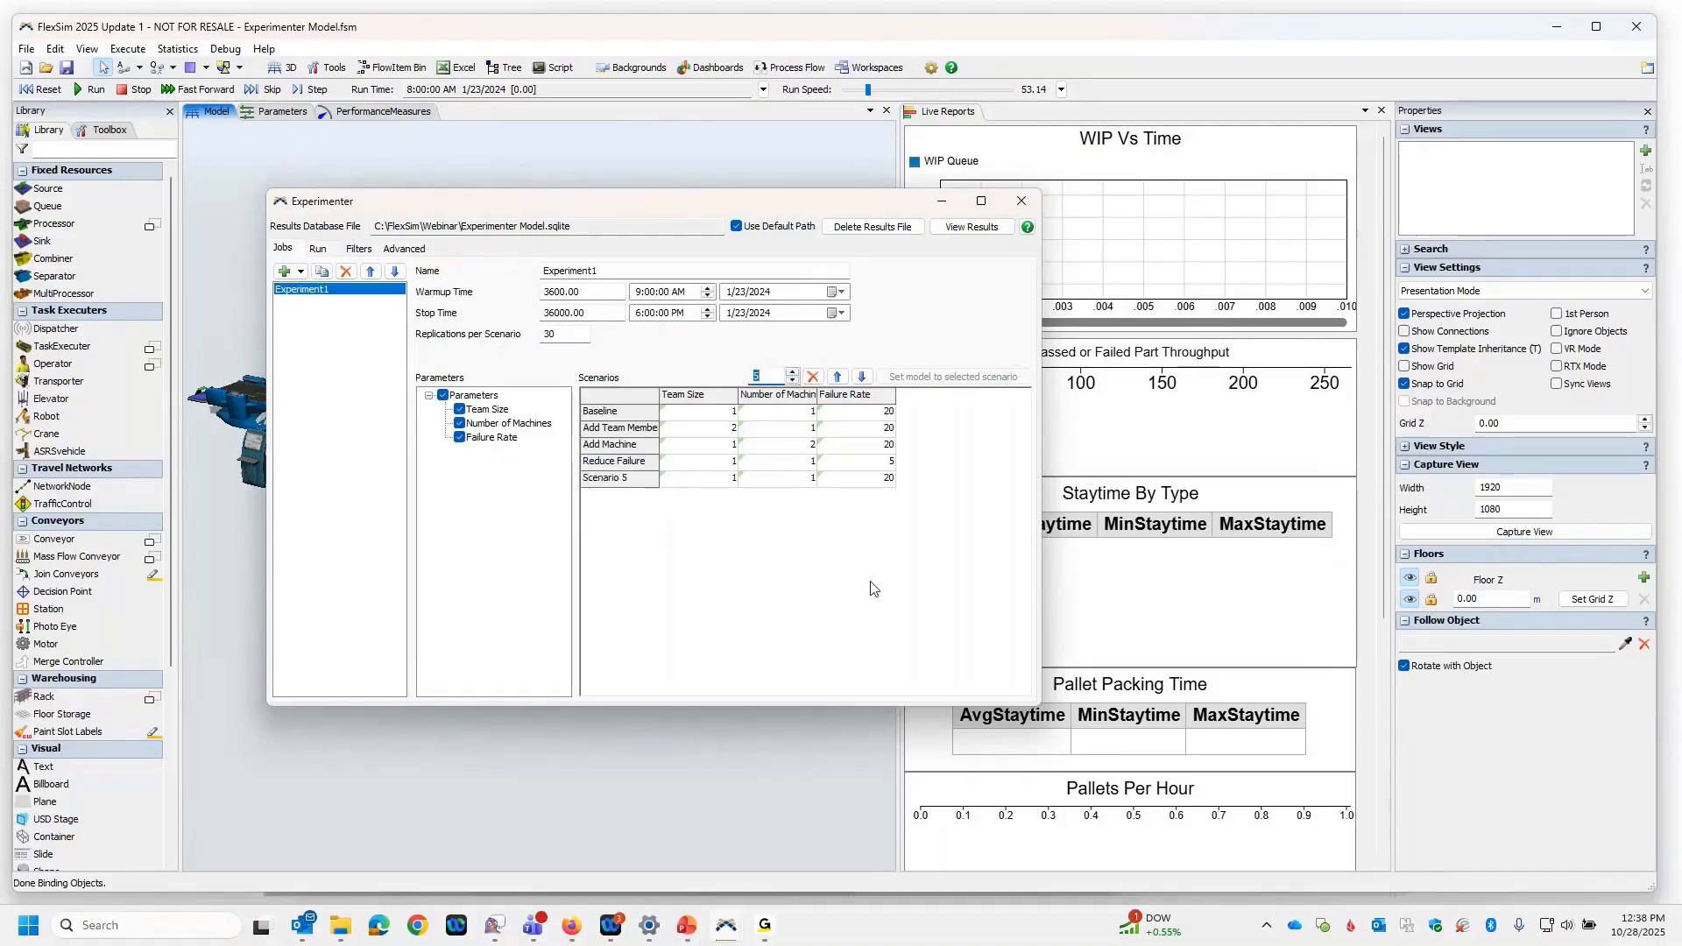
{"action": "left_click", "coordinate": [636, 482]}
{"action": "double_click", "coordinate": [636, 482]}
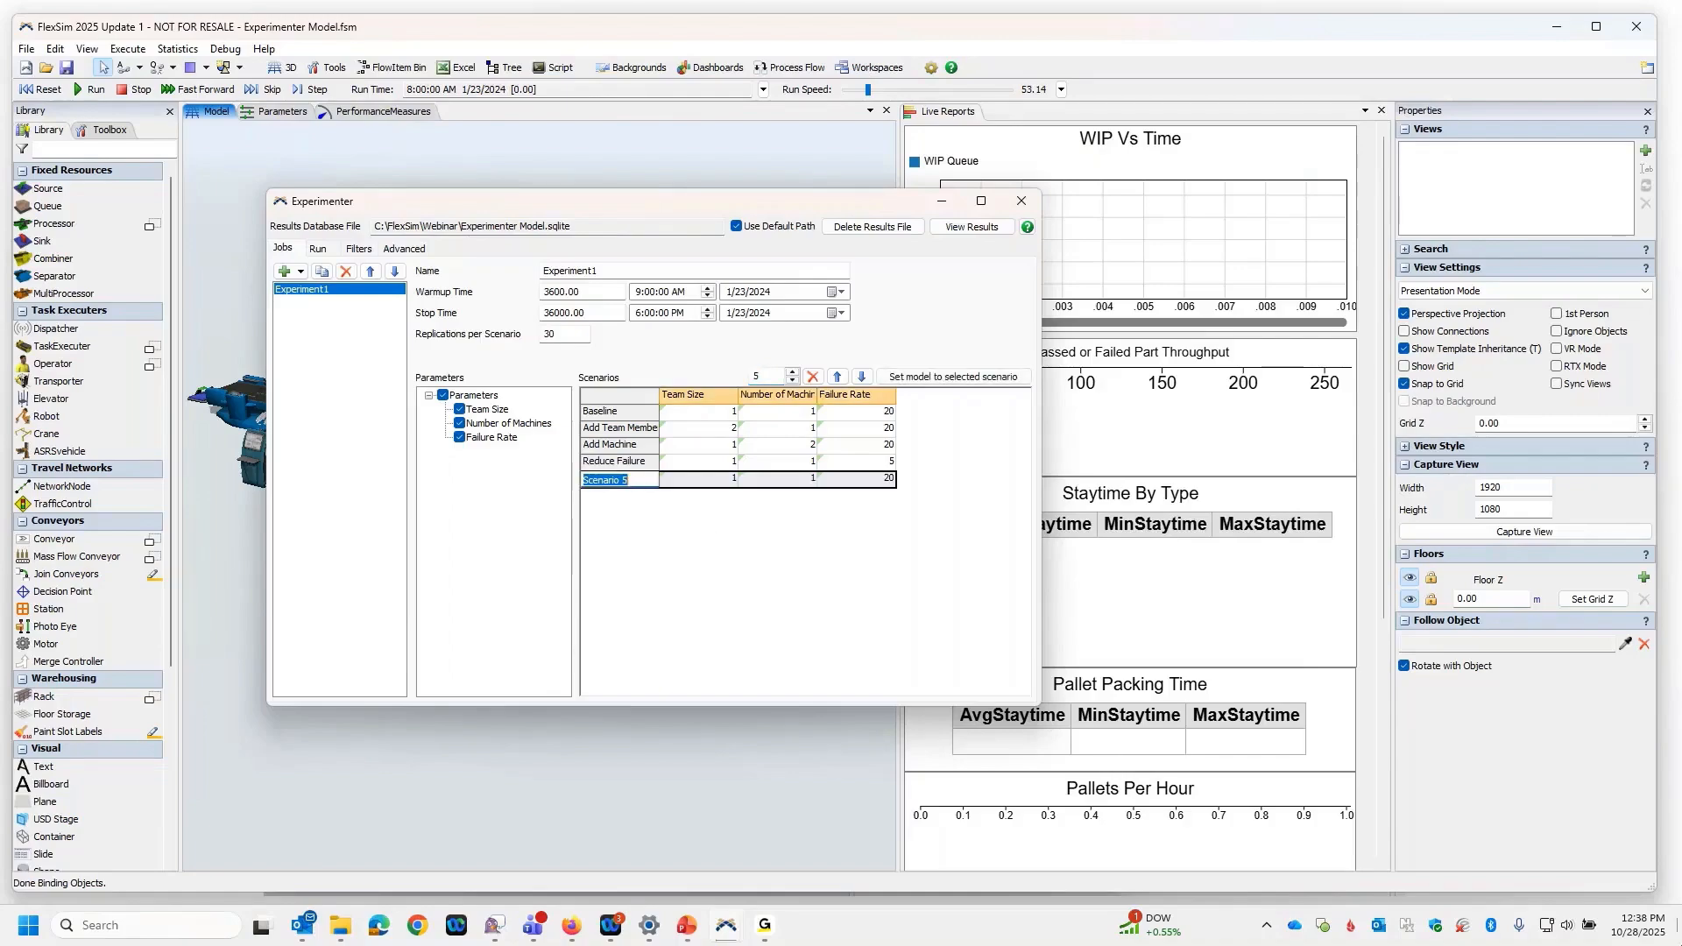
{"action": "type", "text": "All "}
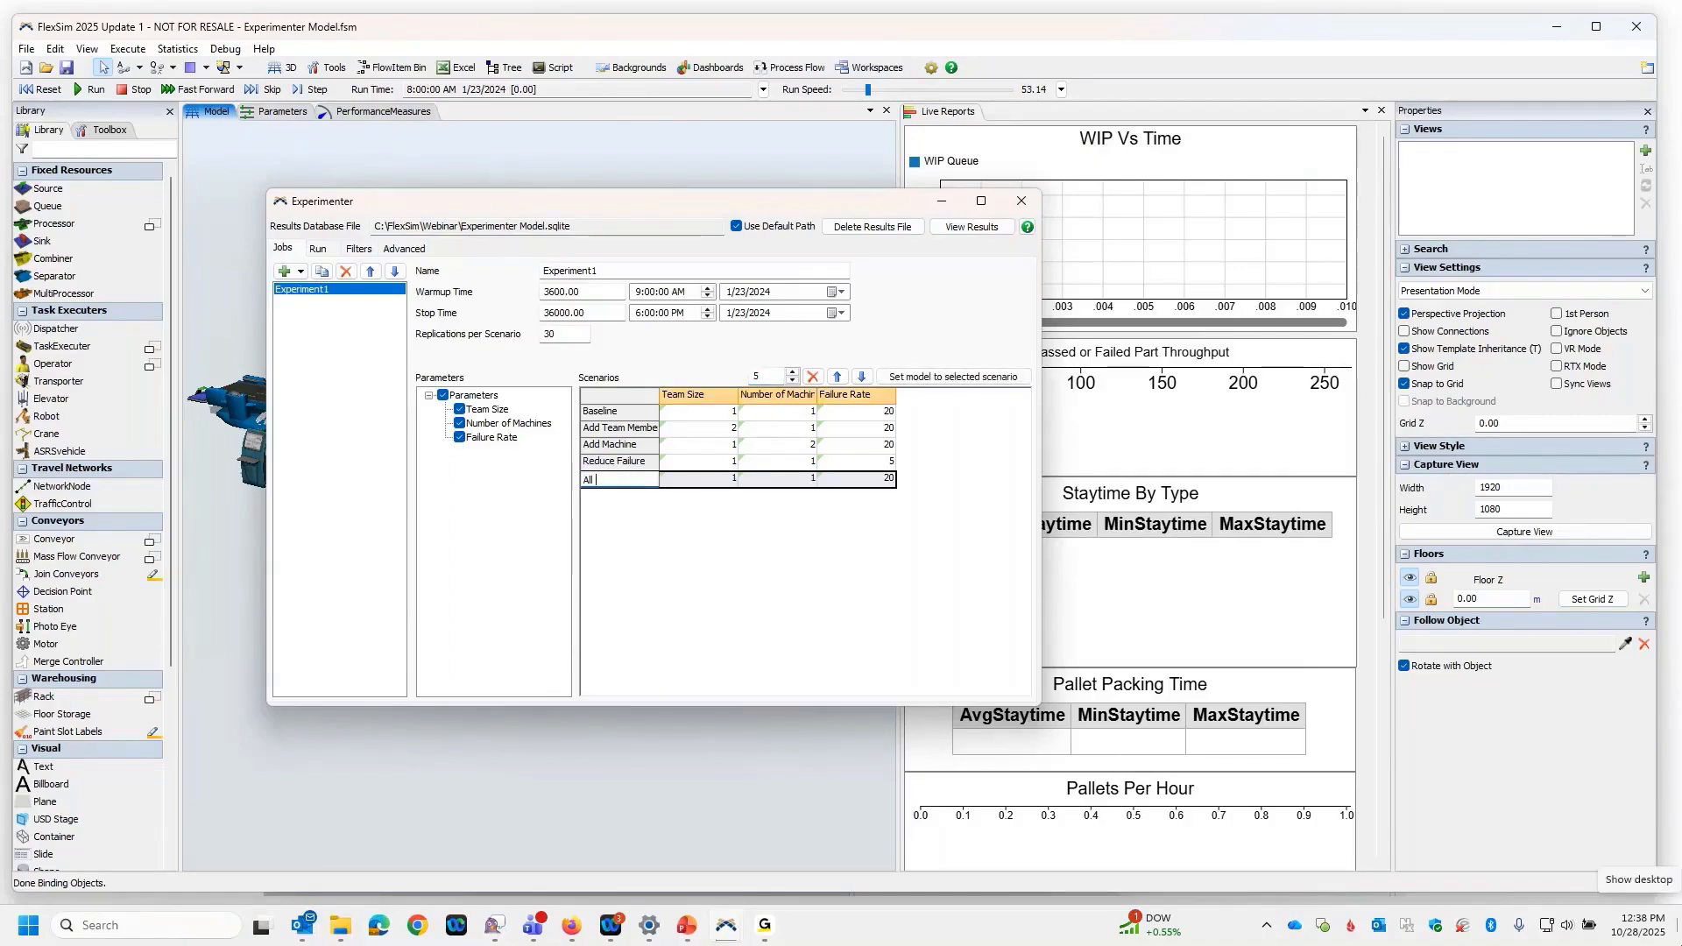
{"action": "type", "text": "of"}
{"action": "key", "text": "BackSpace"}
{"action": "key", "text": "BackSpace"}
{"action": "key", "text": "BackSpace"}
{"action": "key", "text": "BackSpace"}
{"action": "key", "text": "BackSpace"}
{"action": "key", "text": "BackSpace"}
{"action": "type", "text": "Plus "}
{"action": "type", "text": "Operator "}
{"action": "type", "text": "and "}
{"action": "type", "text": "Red"}
{"action": "key", "text": "BackSpace"}
{"action": "type", "text": "uced FR"}
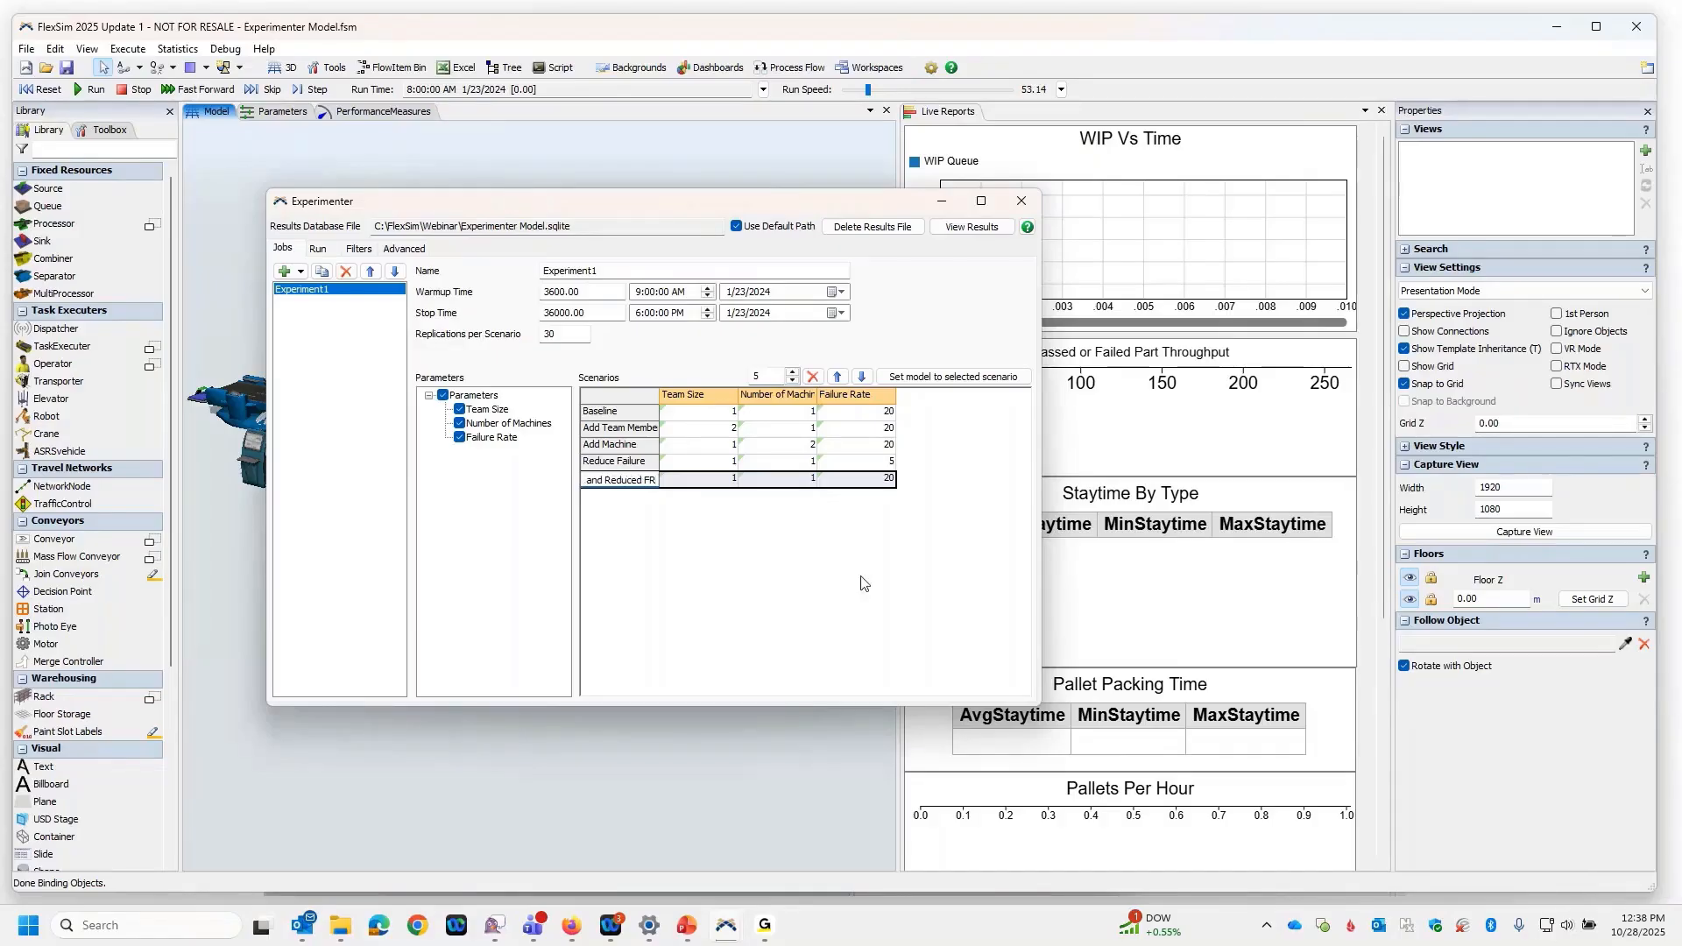
Set the Plus Operator and Reduced FR scenario's Team Size to 2 and Failure Rate to 10.
{"action": "left_click", "coordinate": [715, 481]}
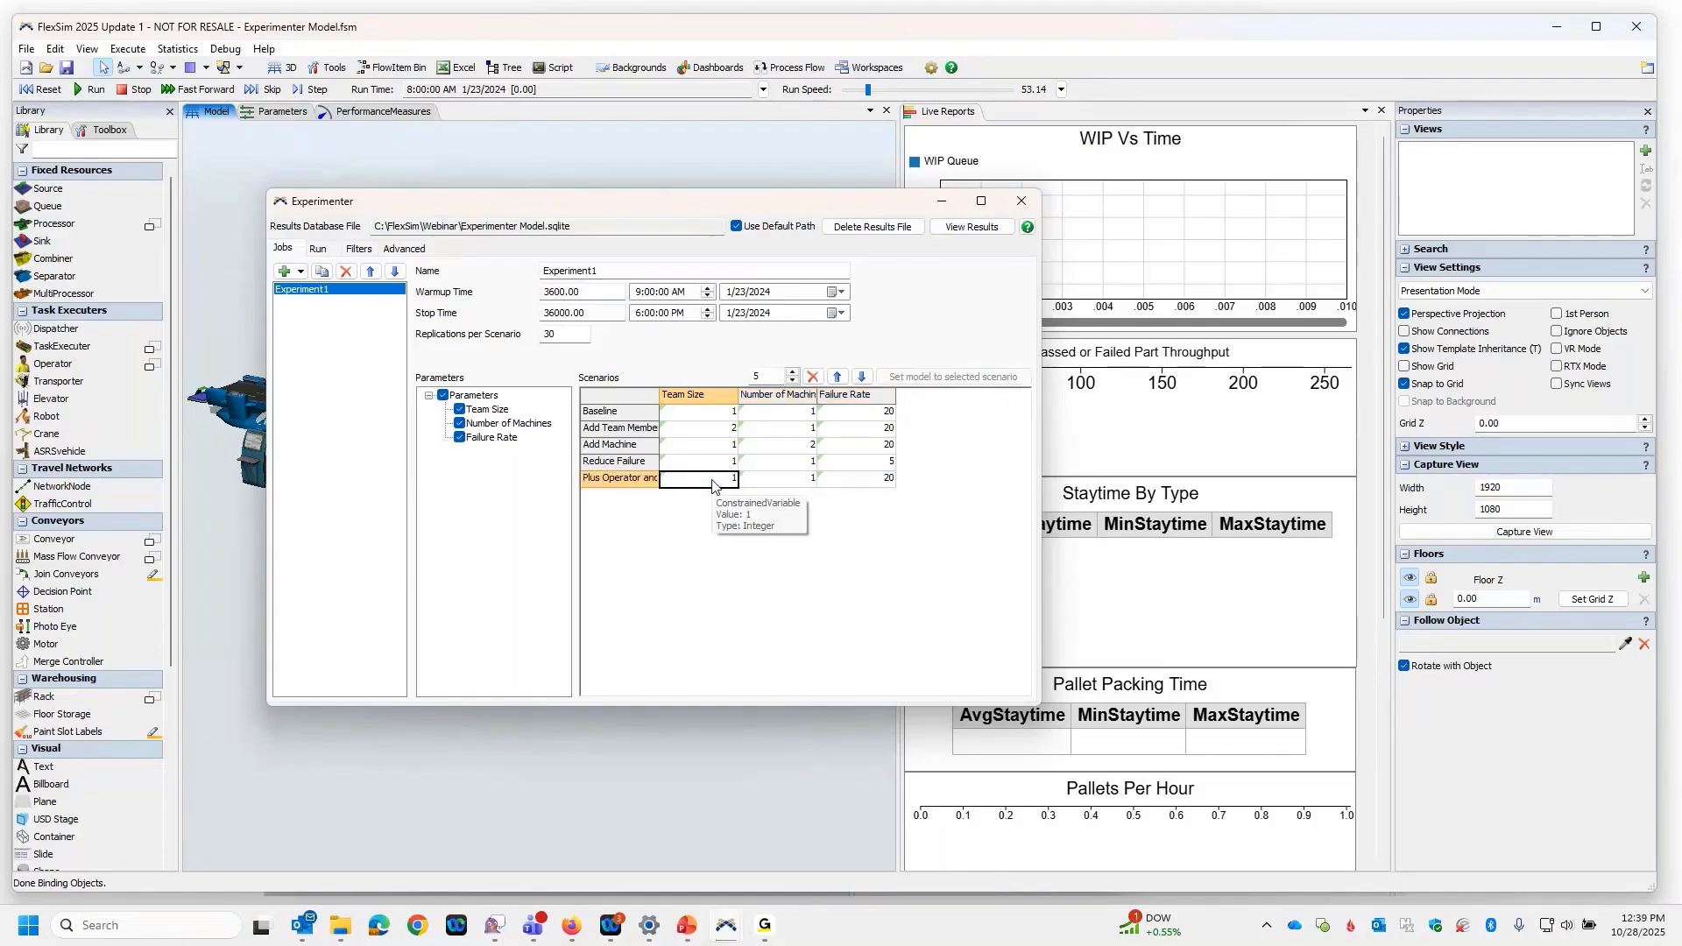
{"action": "type", "text": "2"}
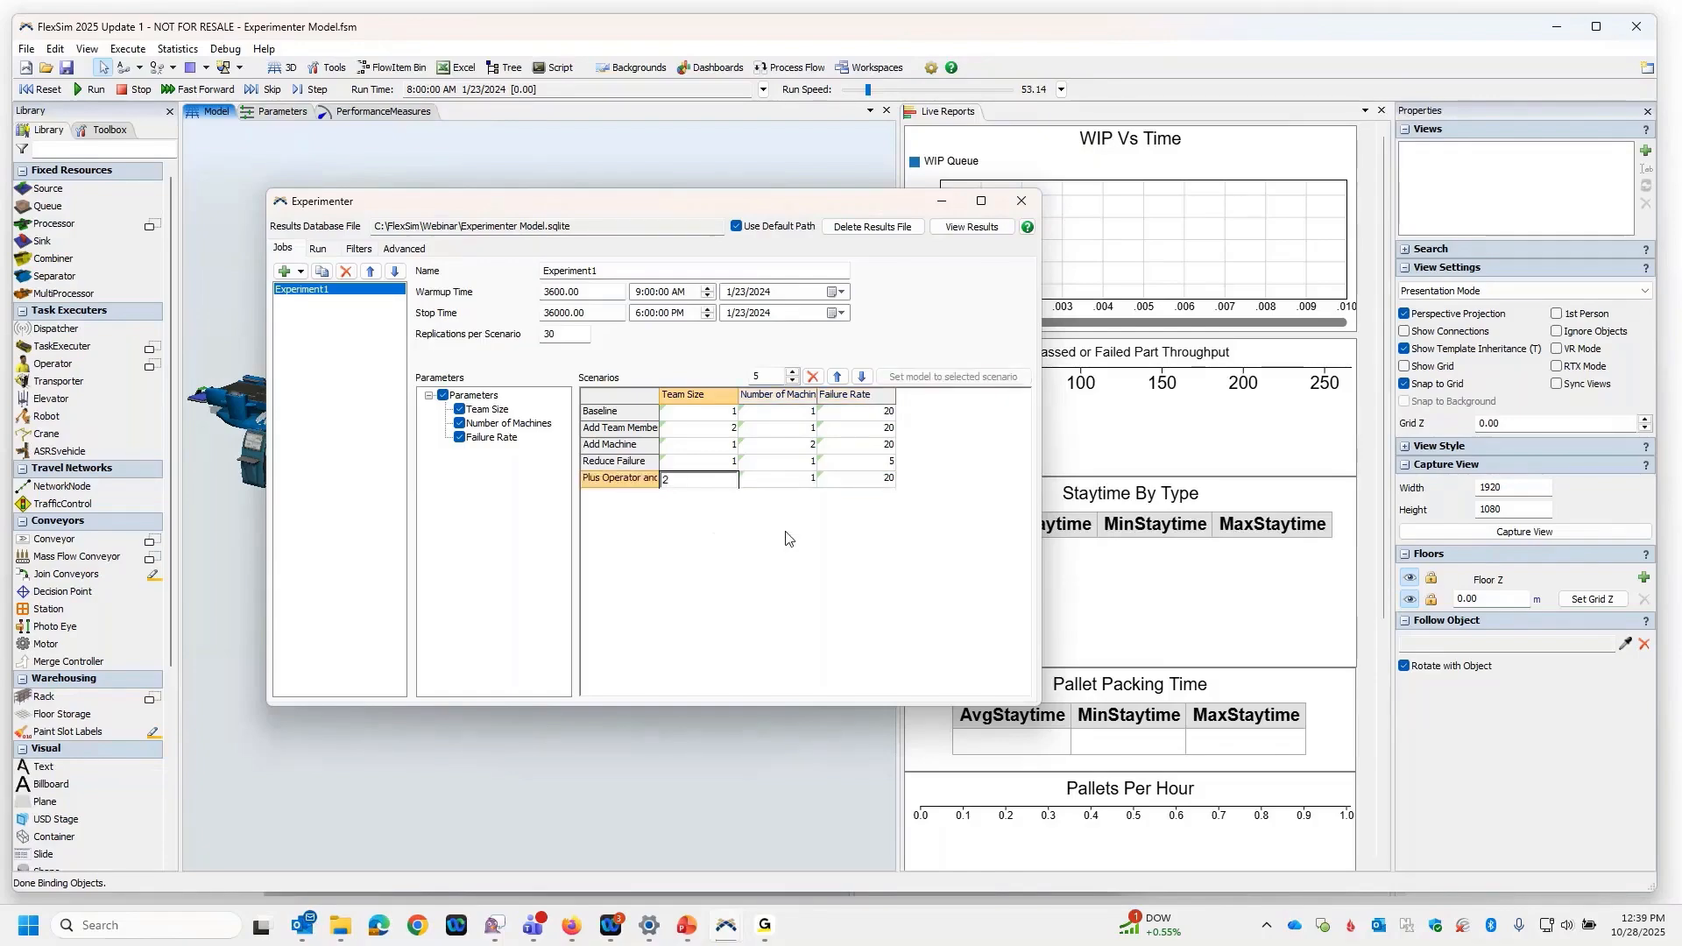
{"action": "left_click", "coordinate": [868, 482]}
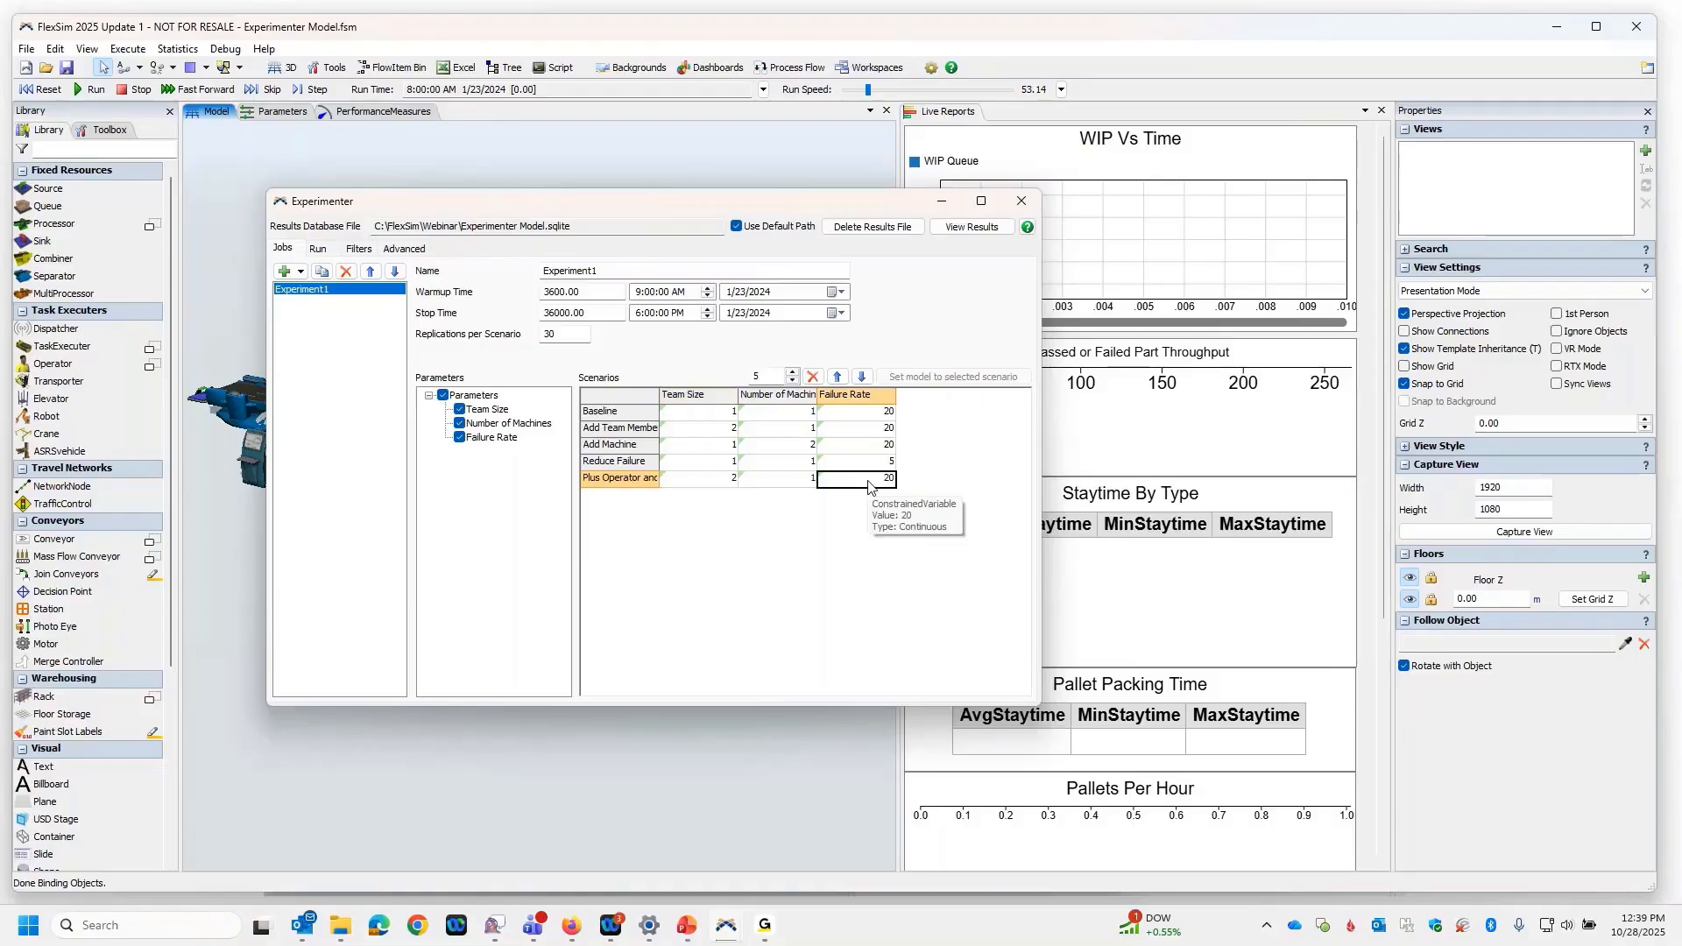
{"action": "type", "text": "1"}
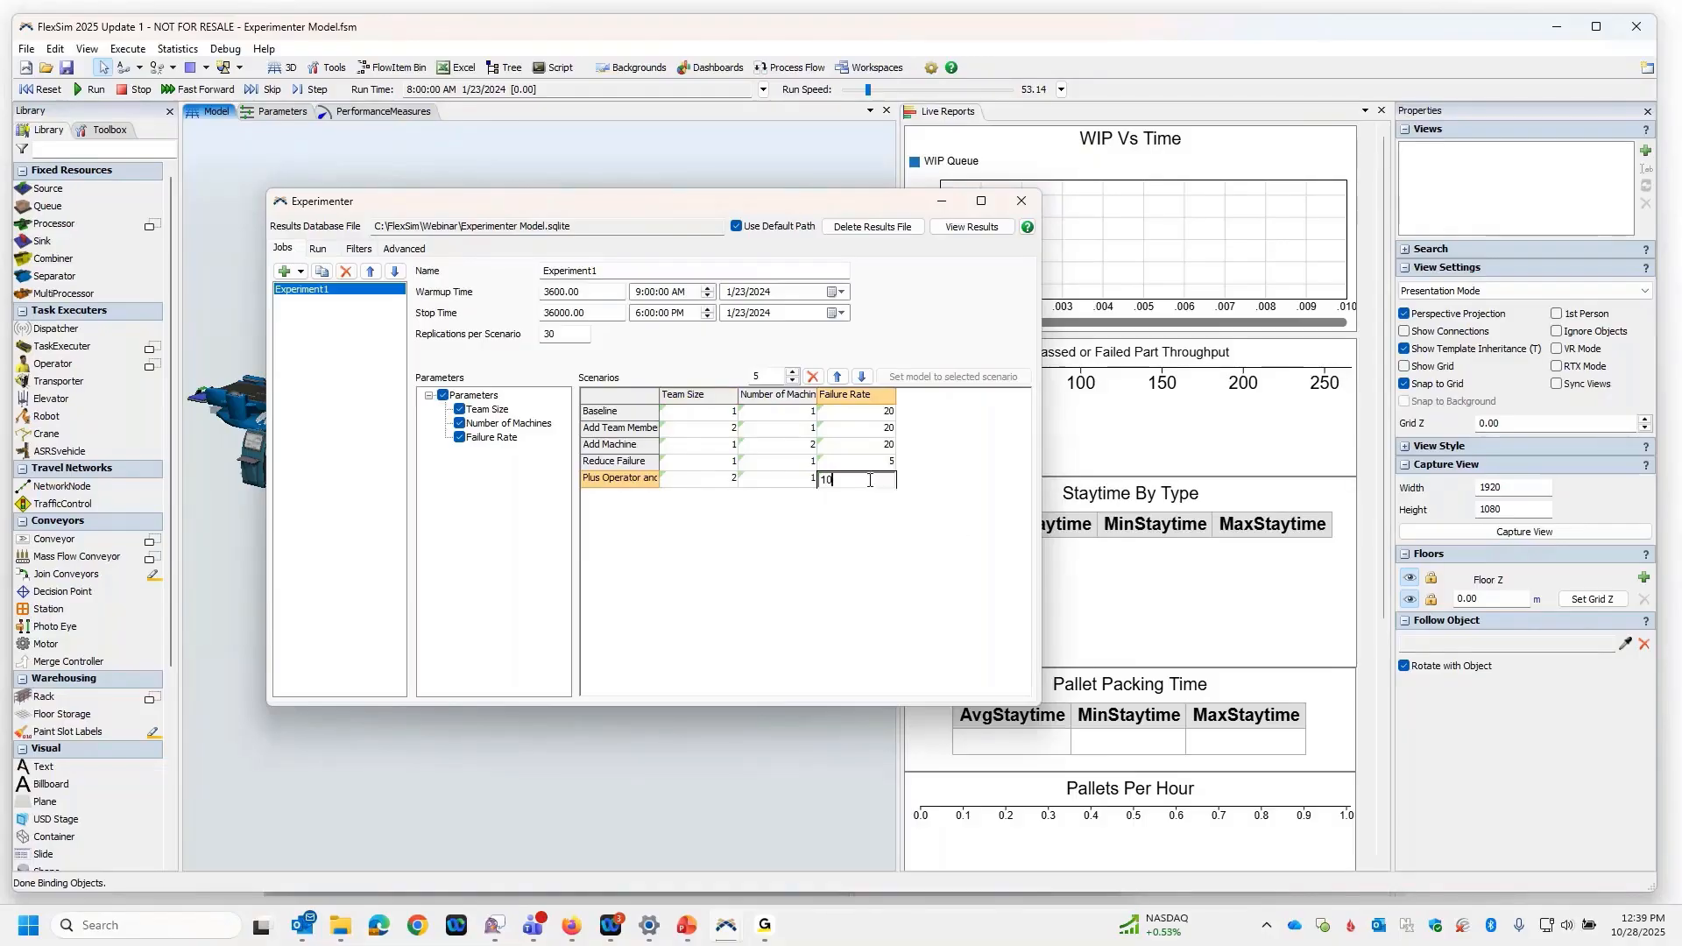
{"action": "key", "text": "Return"}
{"action": "left_click", "coordinate": [872, 599]}
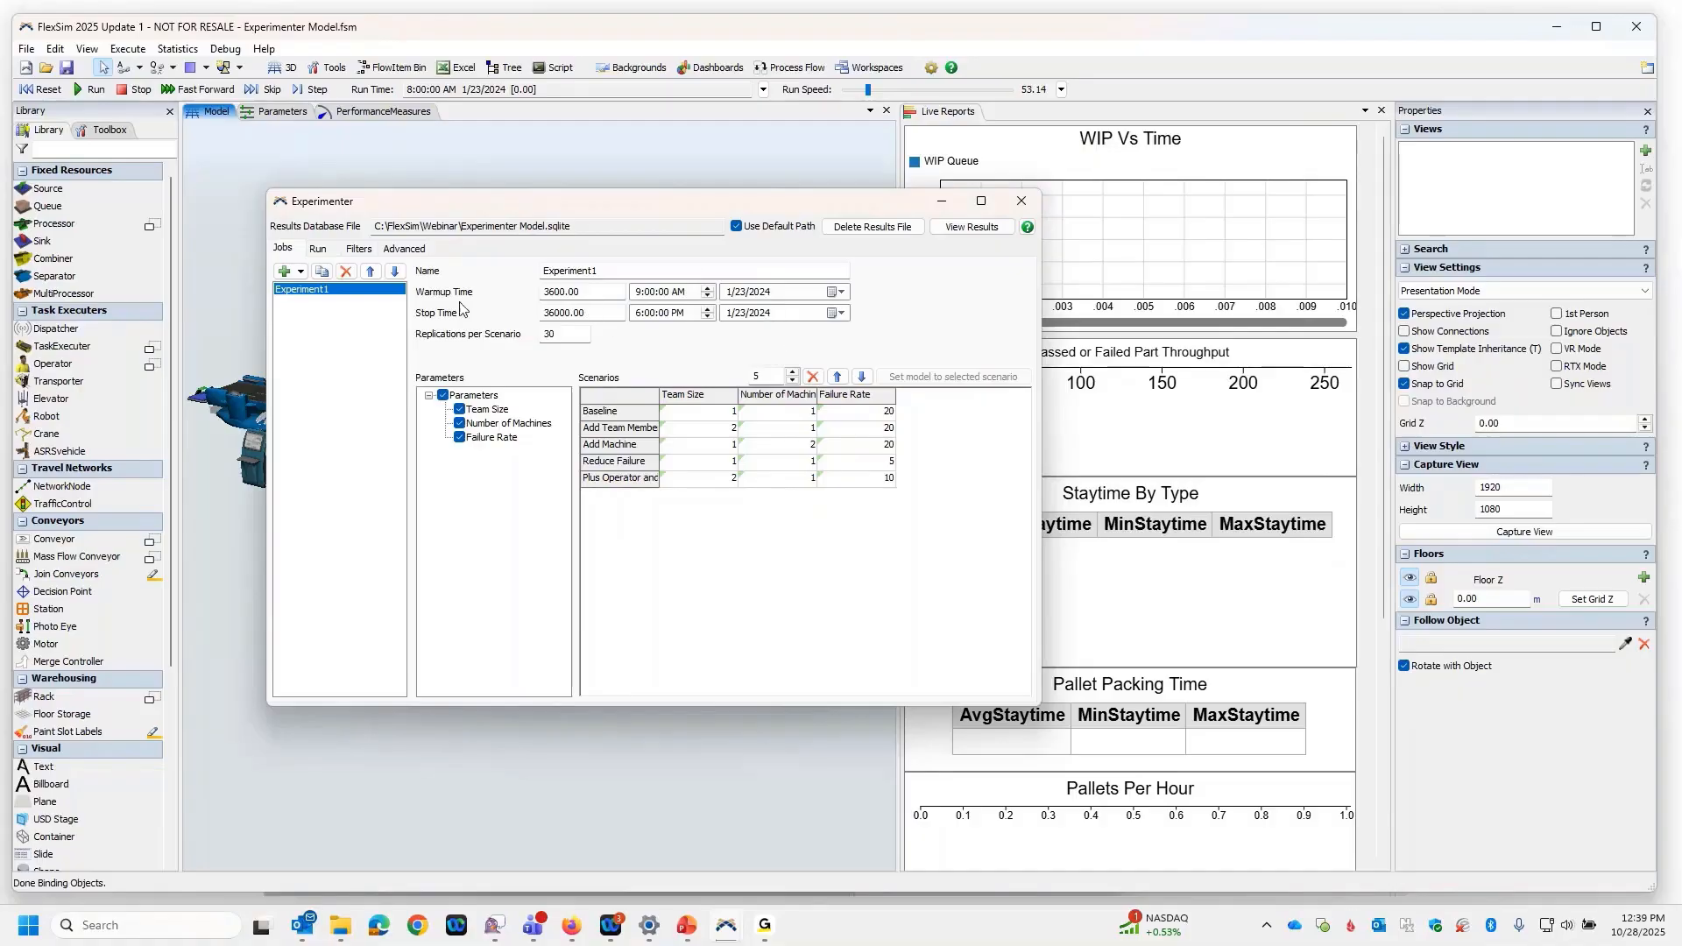
Run the Experiment1 job to complete the proposed replications of the Plus Operator and Reduced FR scenario.
{"action": "left_click", "coordinate": [330, 254]}
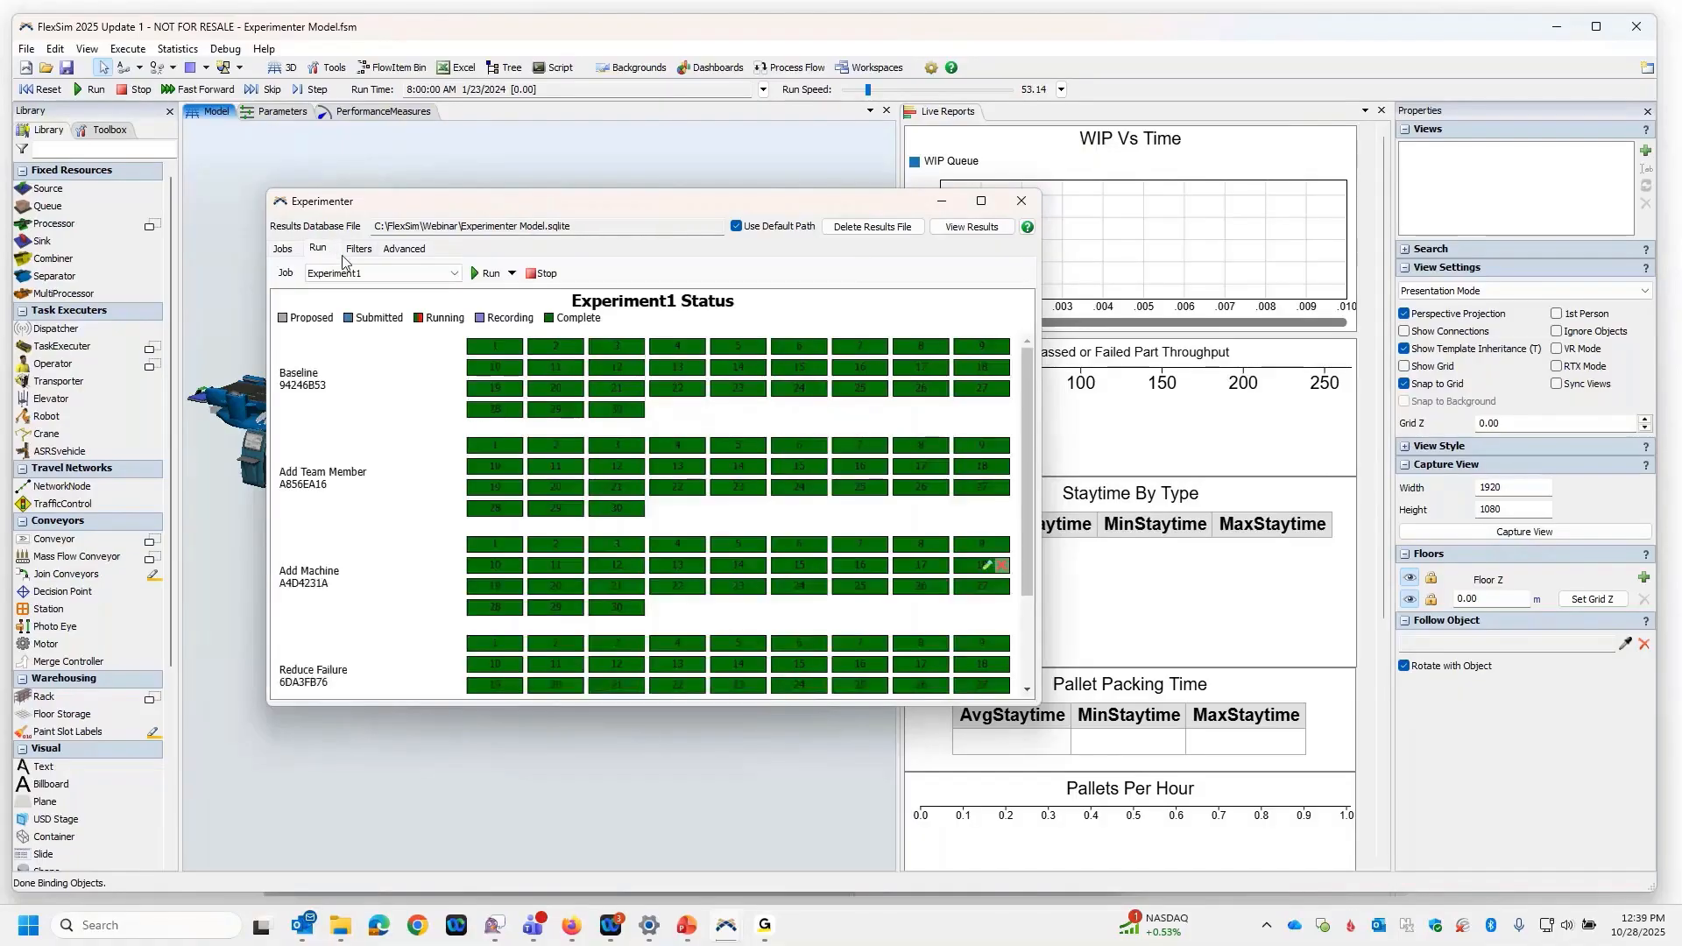
{"action": "left_click_drag", "start_coordinate": [1027, 571], "coordinate": [999, 694]}
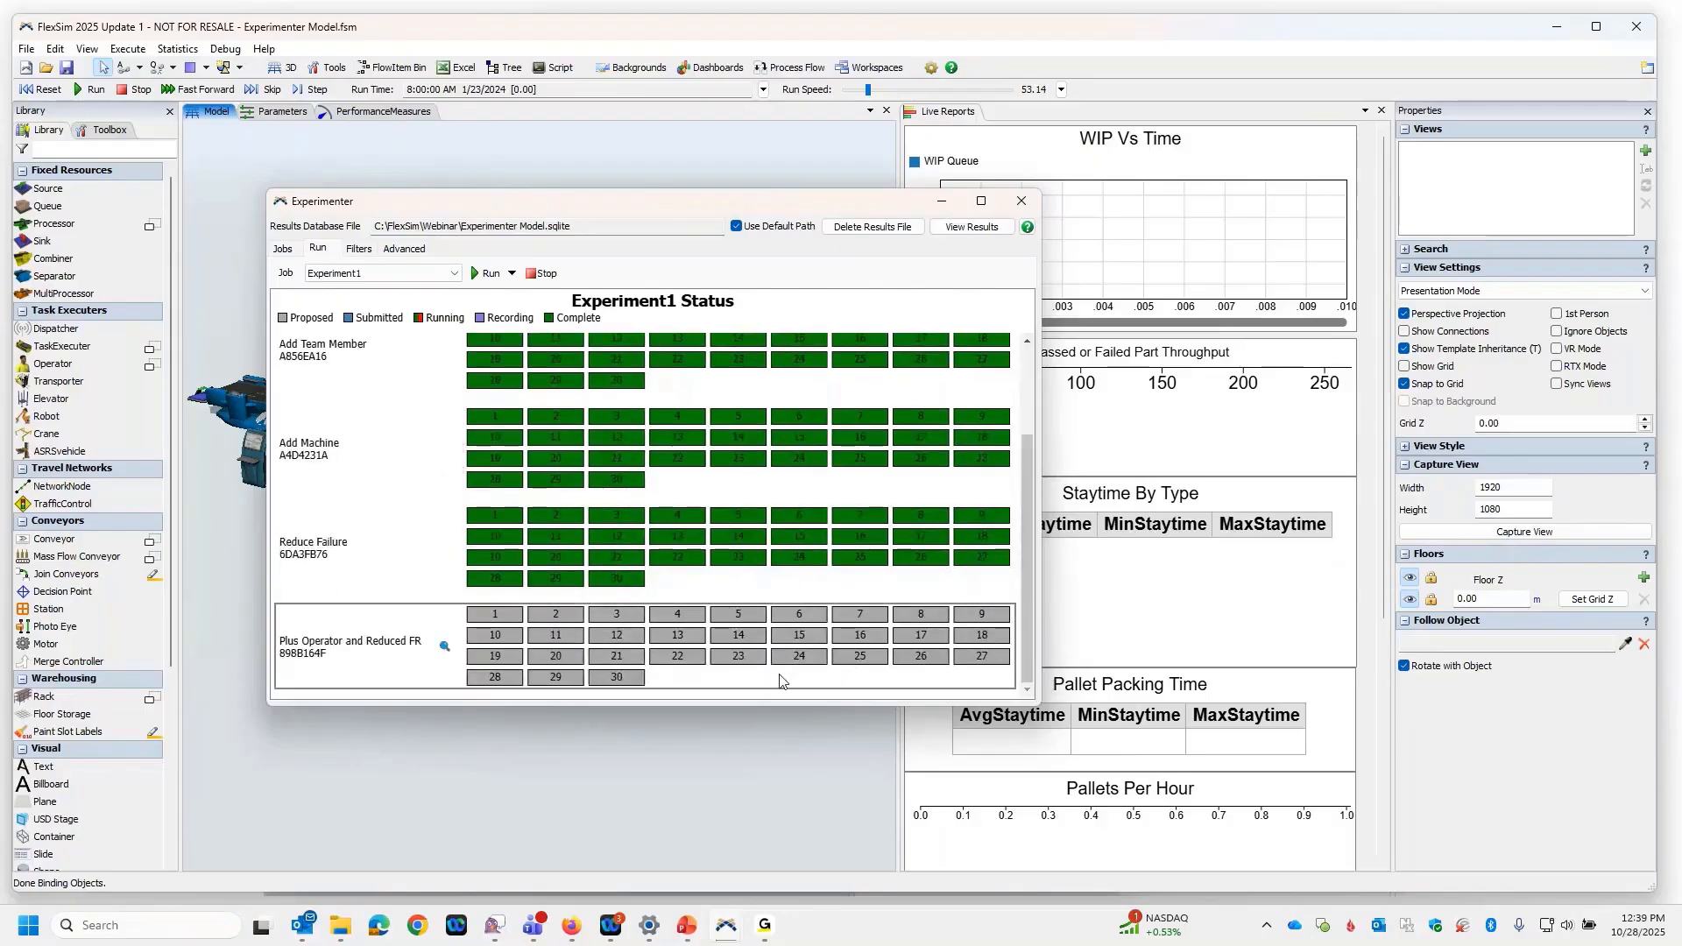
{"action": "left_click", "coordinate": [487, 273]}
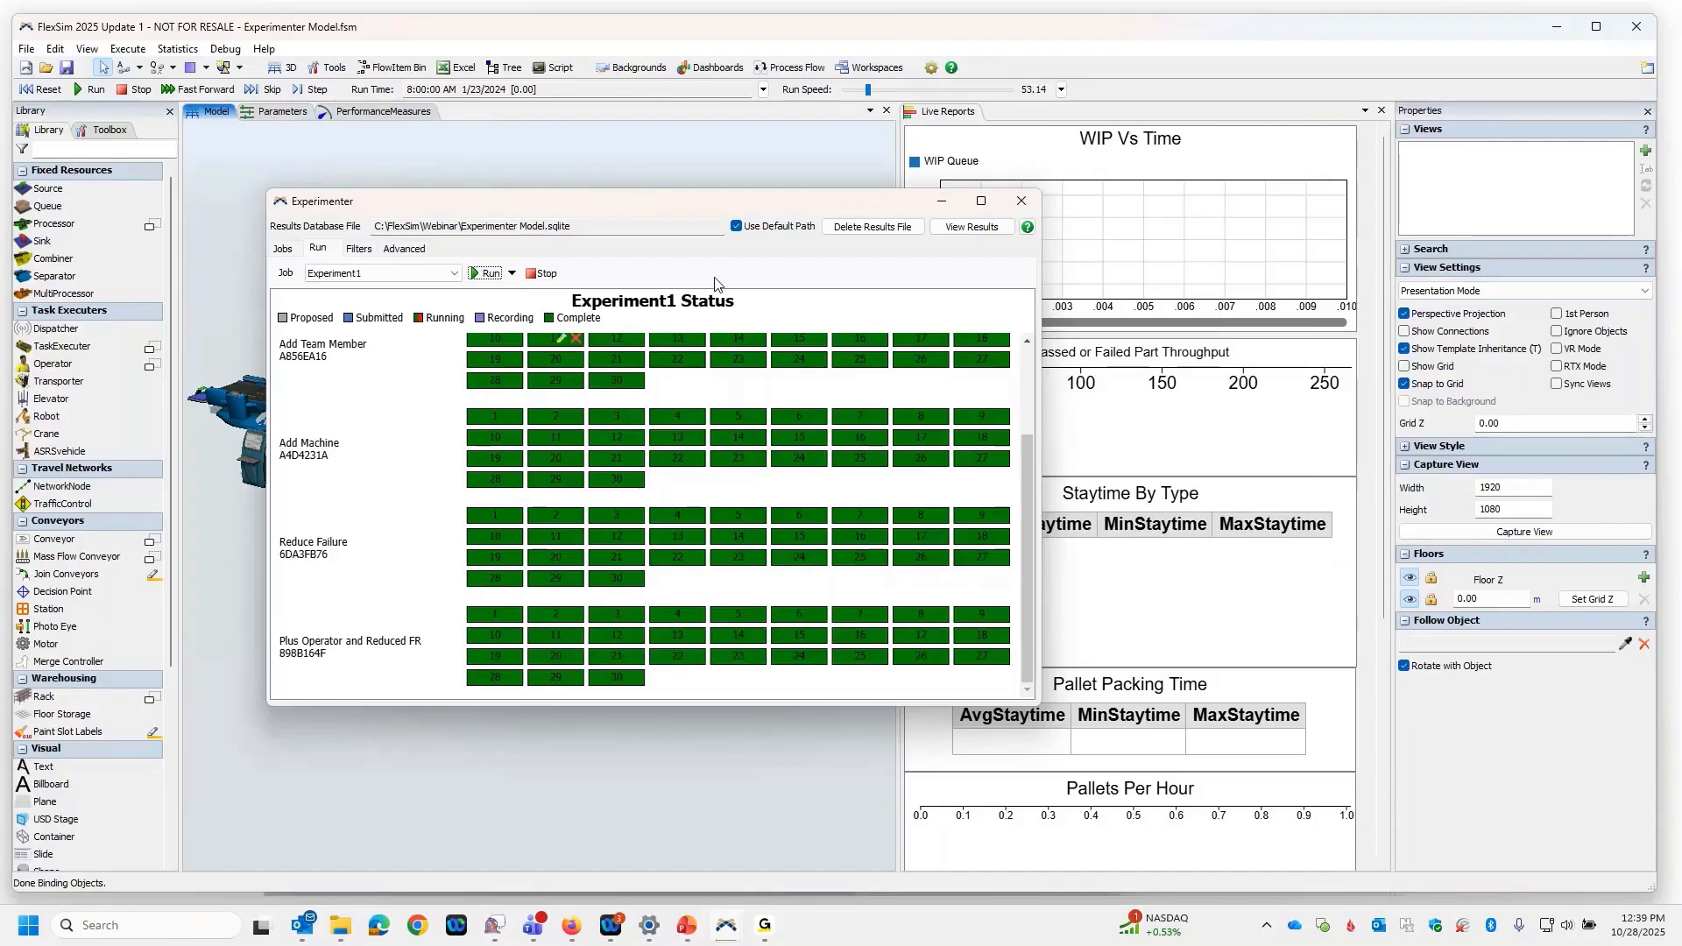
Open the experiment results and compare all scenarios' Pallets Per Hour against Baseline, then against Plus Operator and Reduced FR.
{"action": "left_click", "coordinate": [962, 227]}
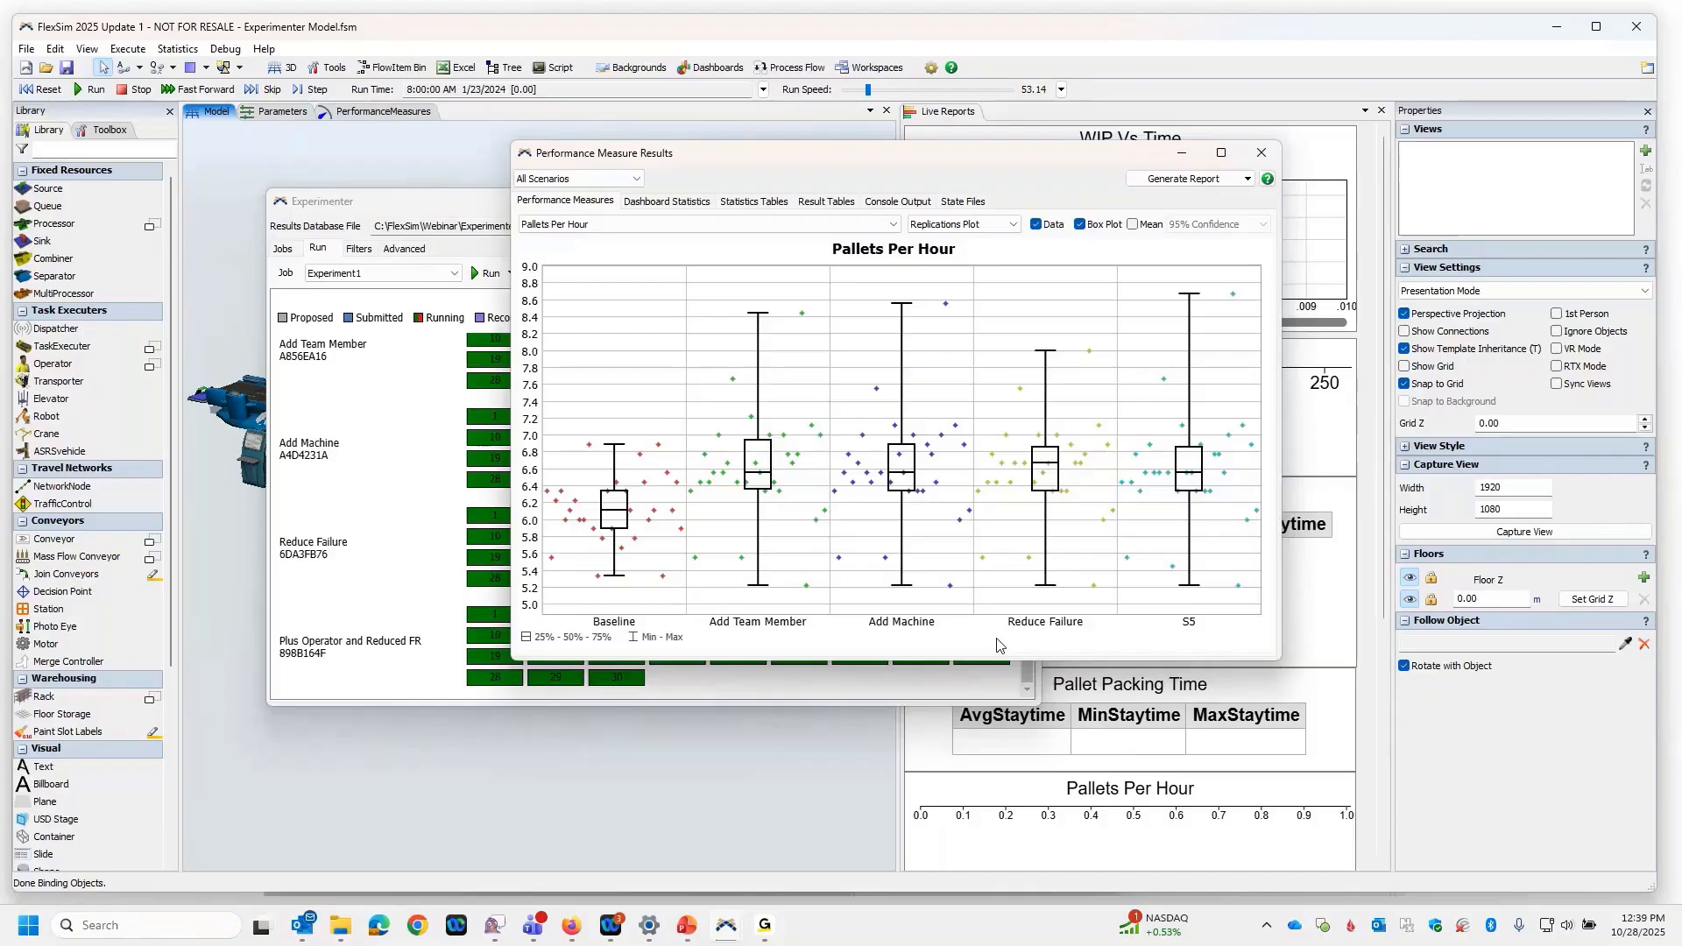
{"action": "mouse_move", "coordinate": [1199, 478]}
{"action": "left_click", "coordinate": [978, 230]}
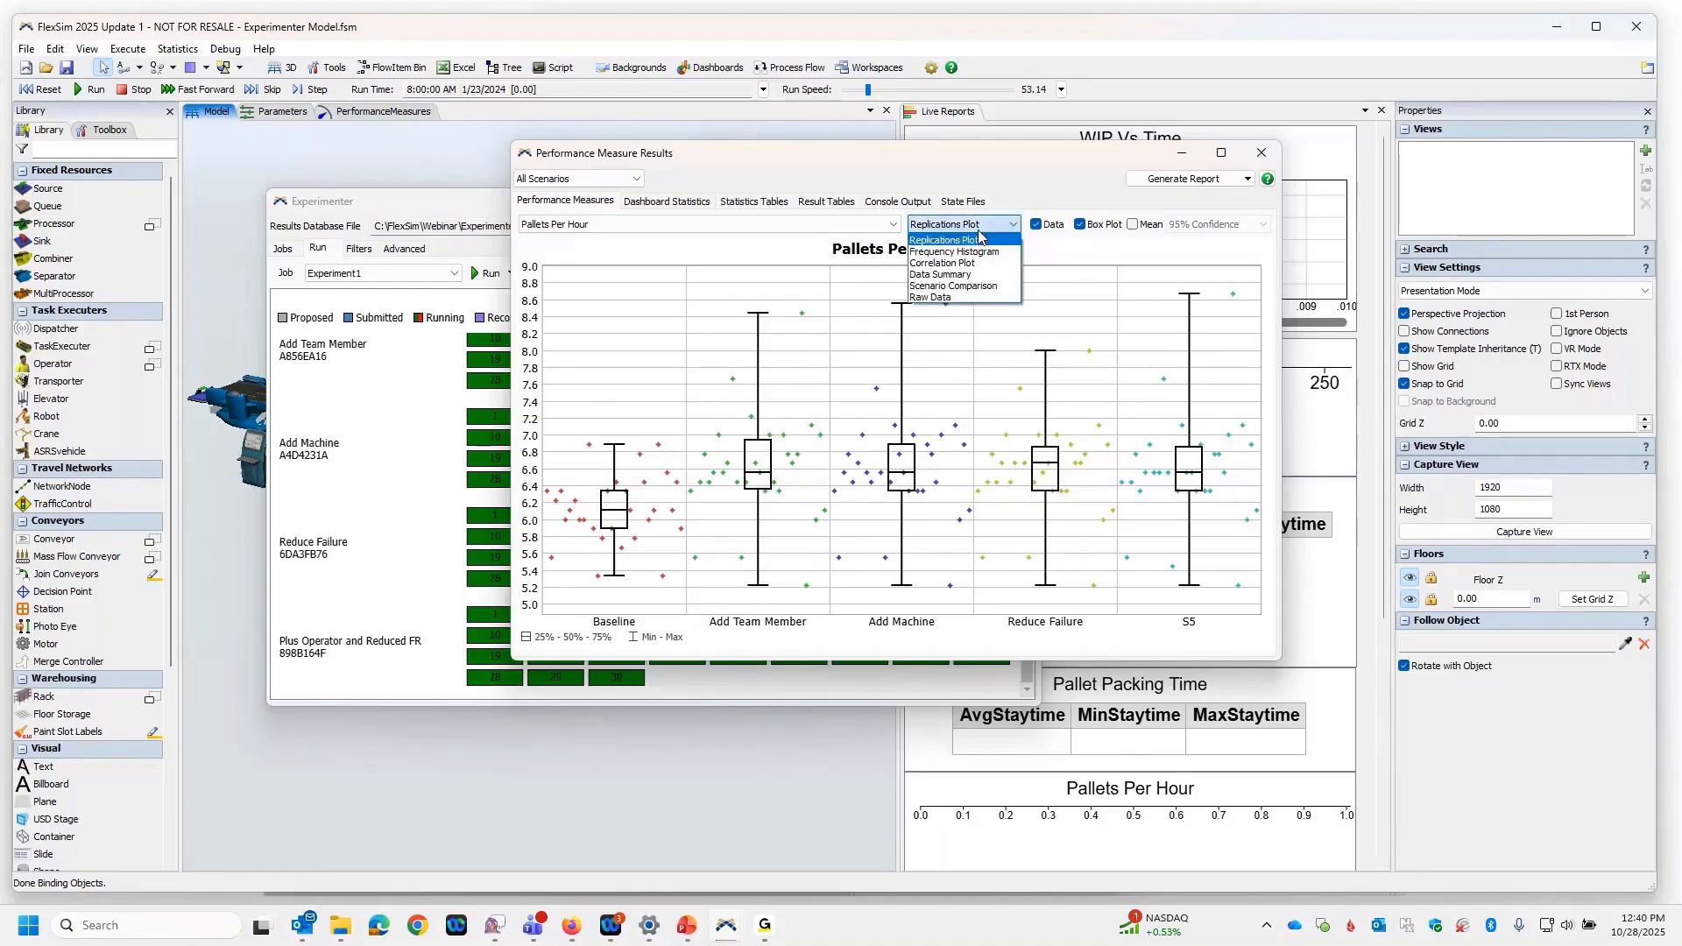
{"action": "left_click", "coordinate": [993, 291]}
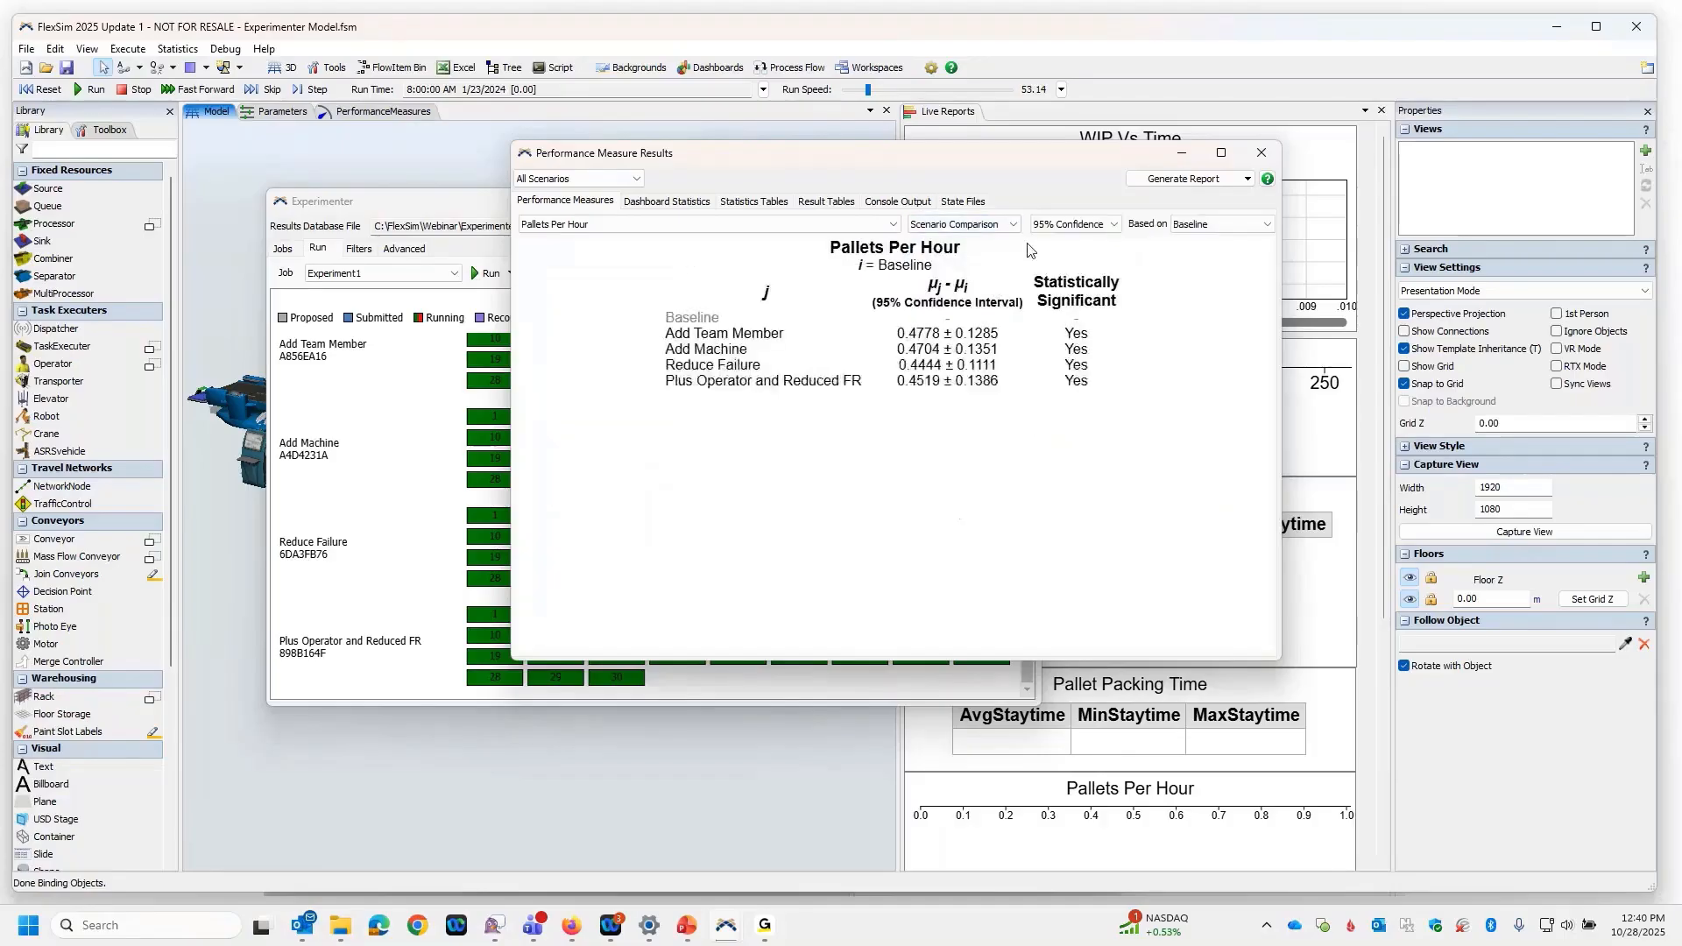
{"action": "left_click", "coordinate": [1207, 227]}
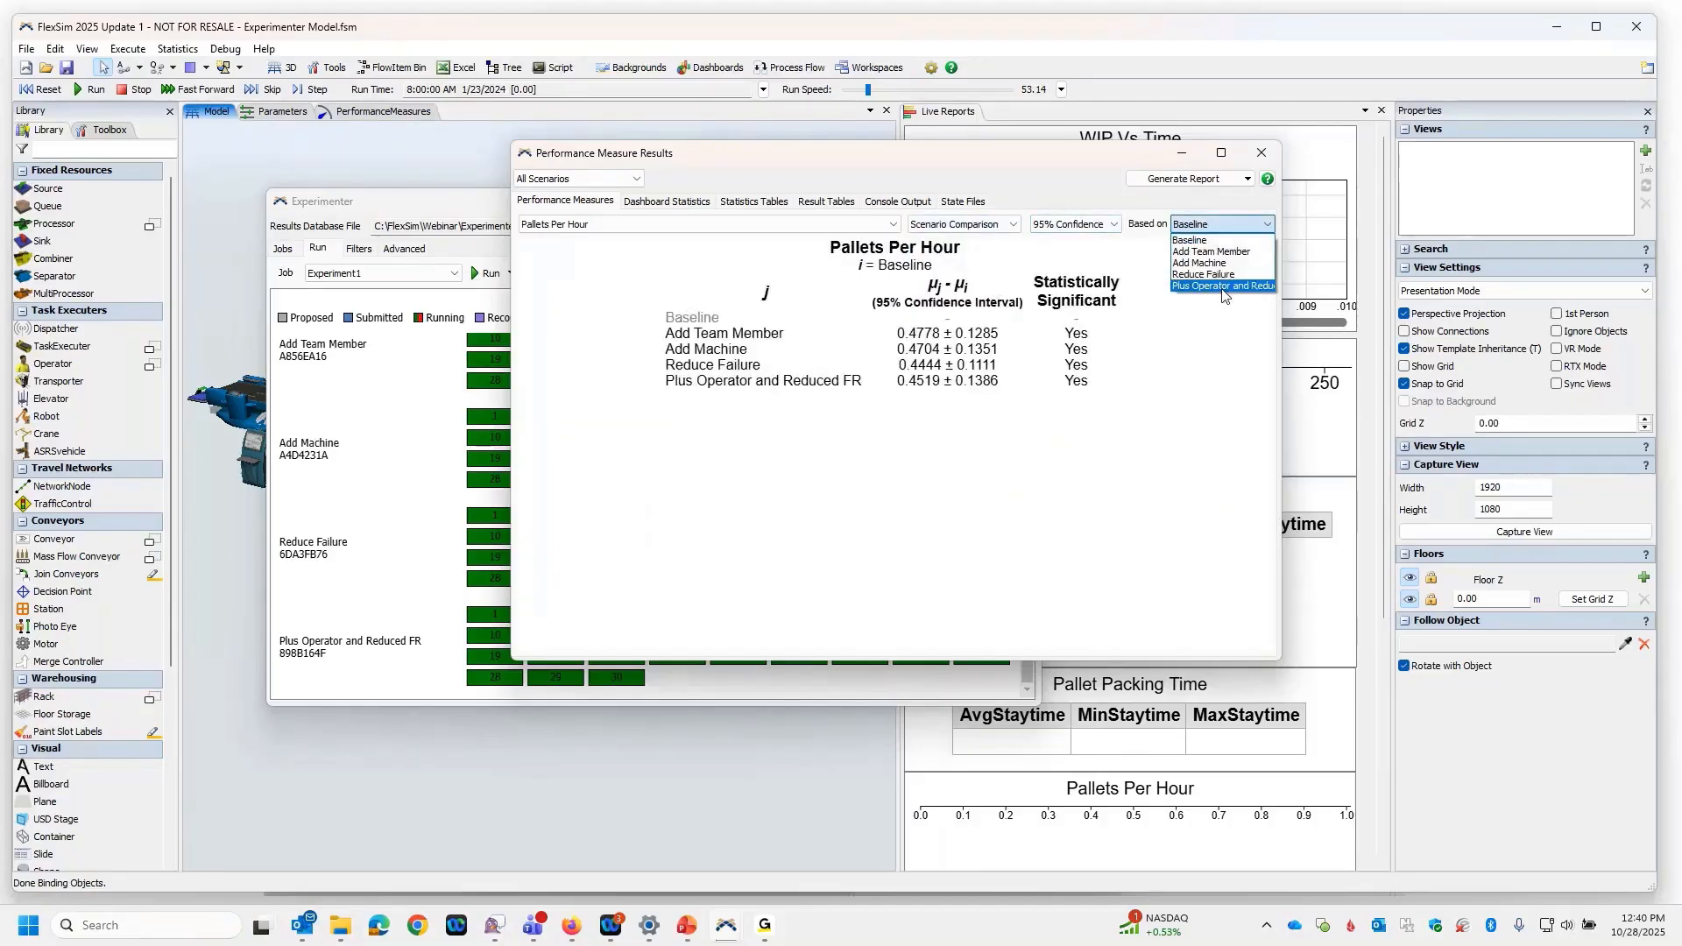
{"action": "left_click", "coordinate": [1226, 296]}
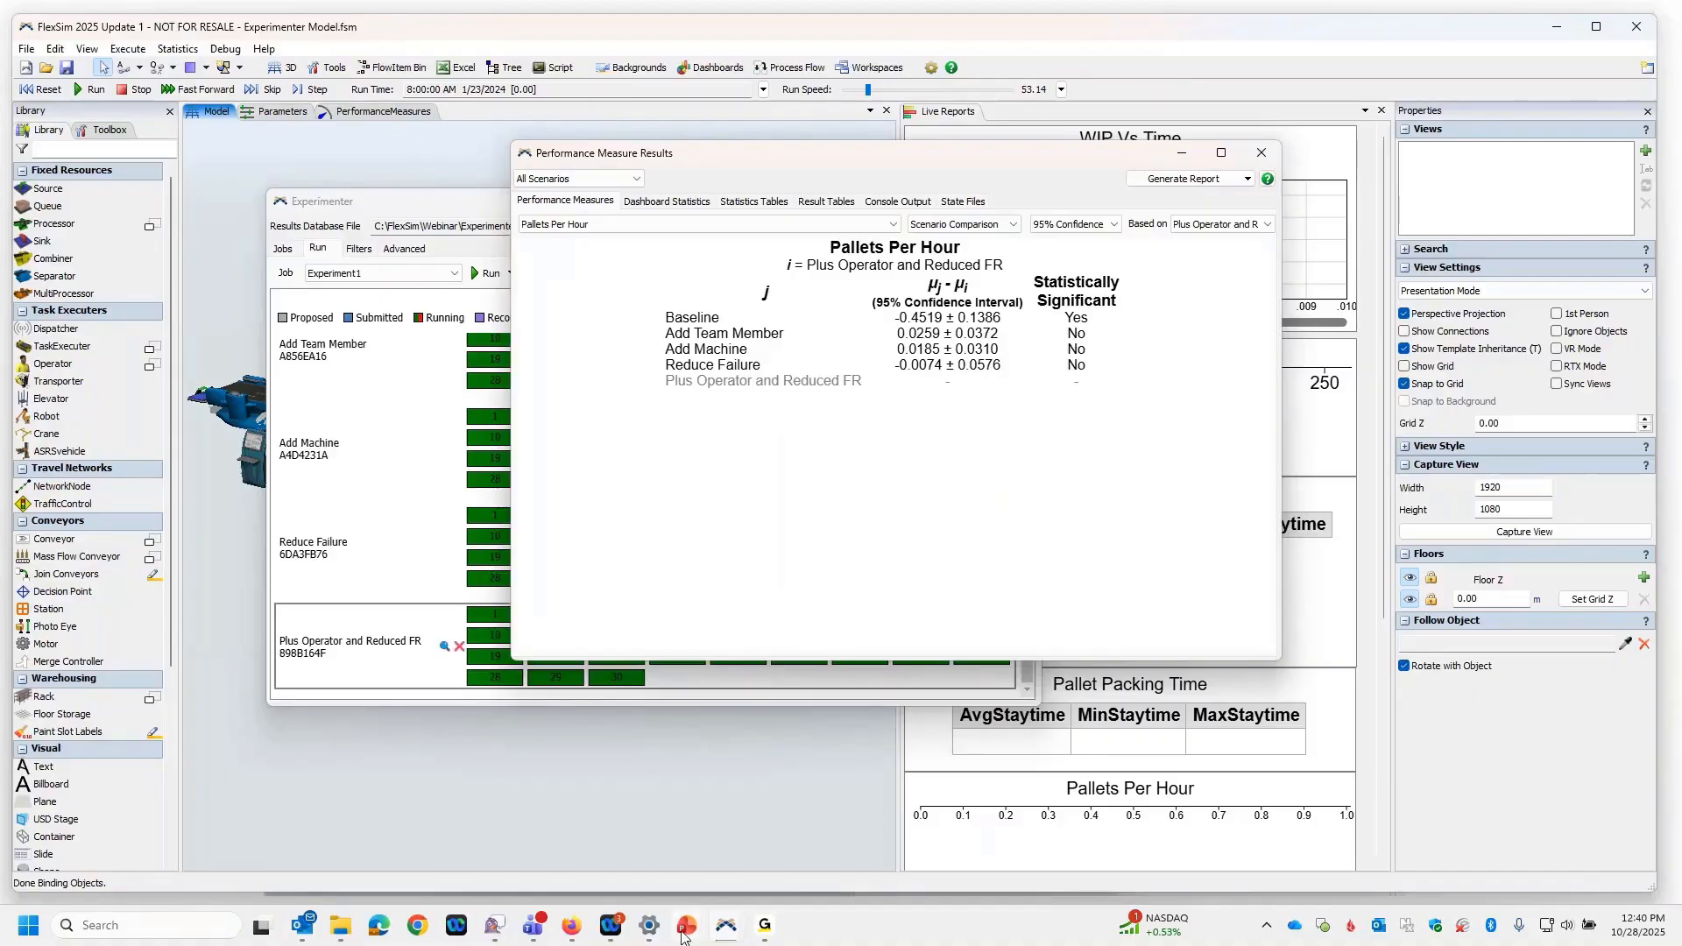
Switch to the running PowerPoint slide show of the FlexSim webinar.
{"action": "mouse_move", "coordinate": [682, 934]}
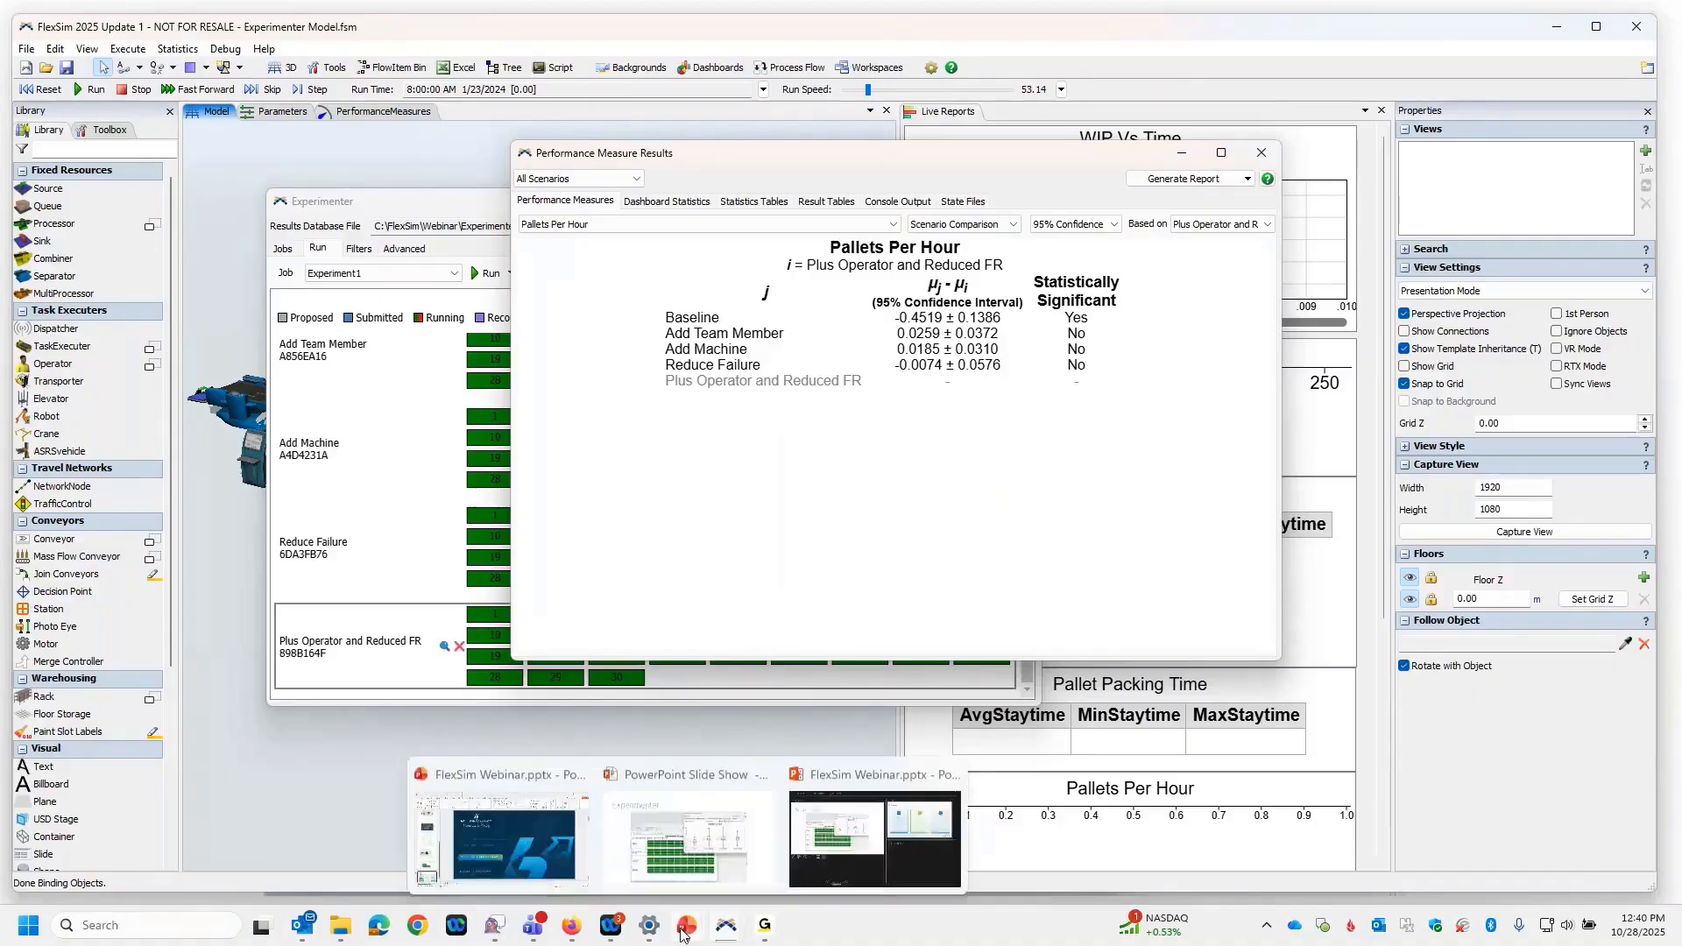
{"action": "left_click", "coordinate": [700, 864]}
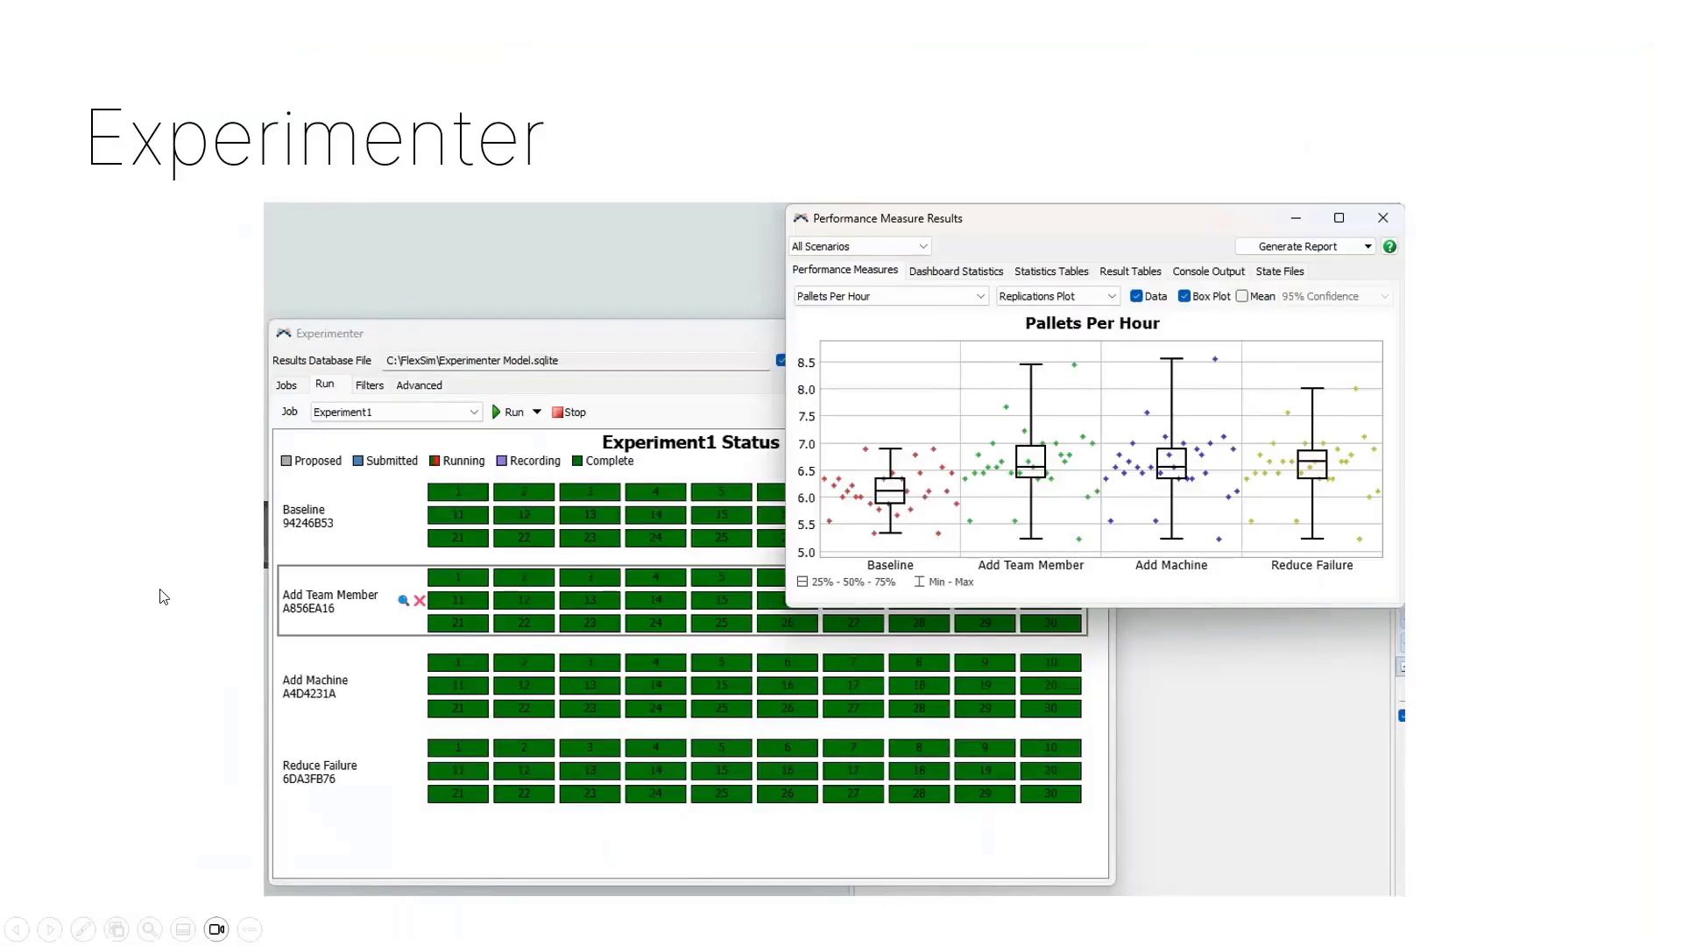